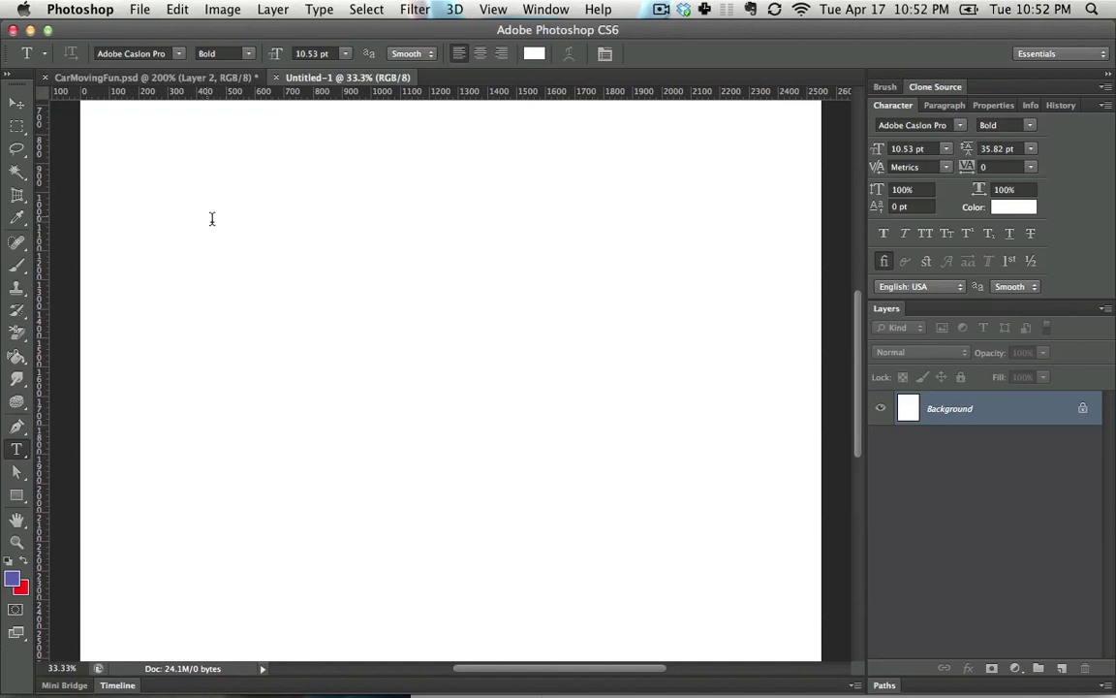
# Add the text line "Type whatever you want" near the upper part of the canvas and color it red (ff0000)
pyautogui.click(207, 216)
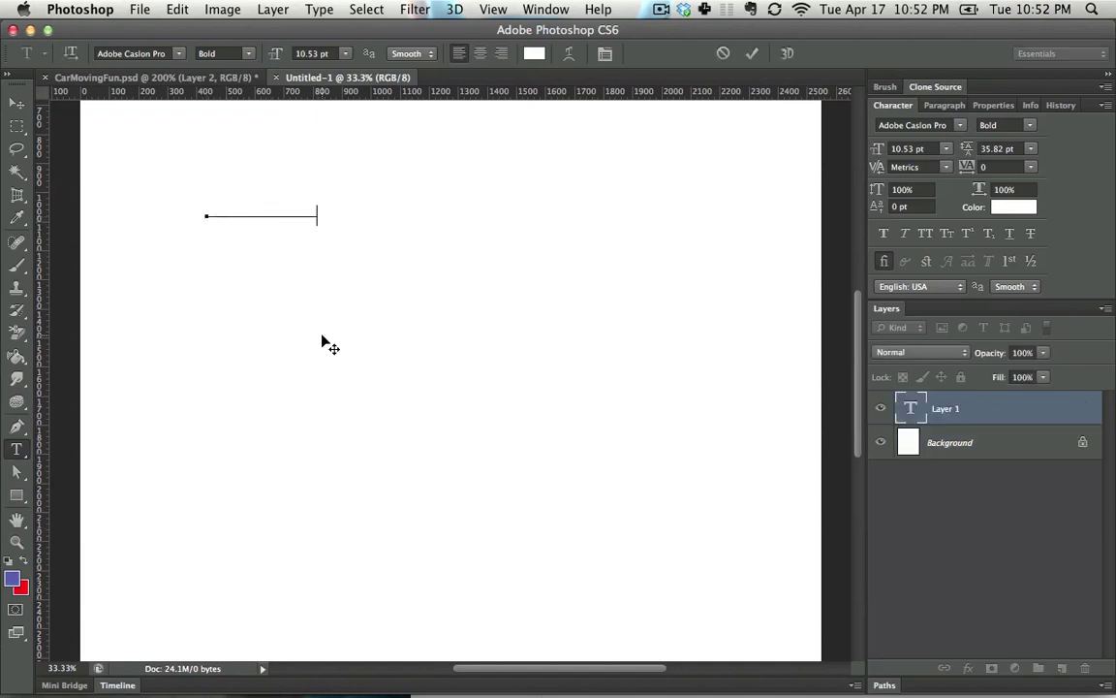
pyautogui.hotkey('ctrl', 'a')
pyautogui.click(532, 54)
pyautogui.moveTo(569, 352); pyautogui.dragTo(698, 330)
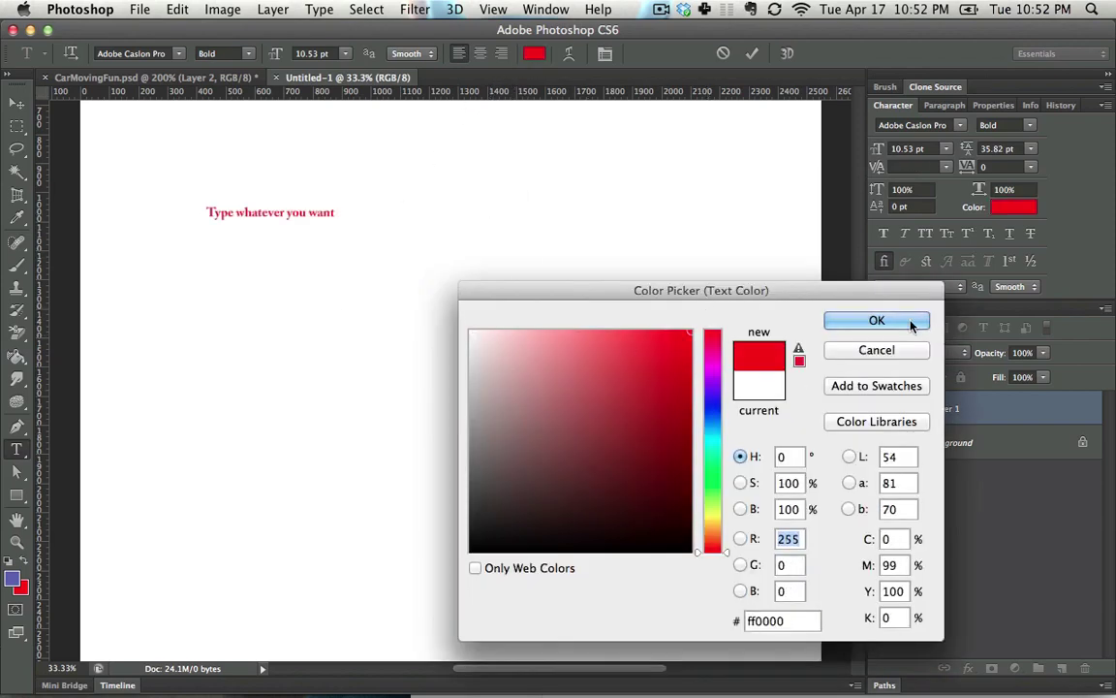
pyautogui.click(842, 322)
pyautogui.click(279, 212)
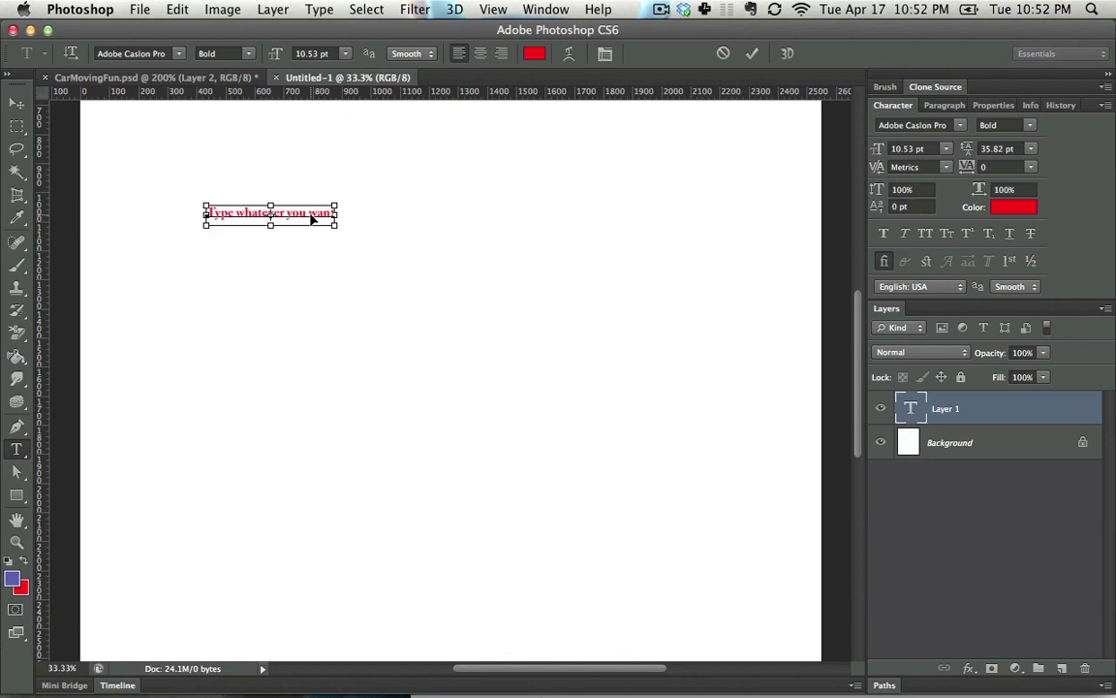
pyautogui.press('super+Return')
# Scale the text line up with Free Transform to a font size of about 23.6 pt
pyautogui.hotkey('ctrl', 't')
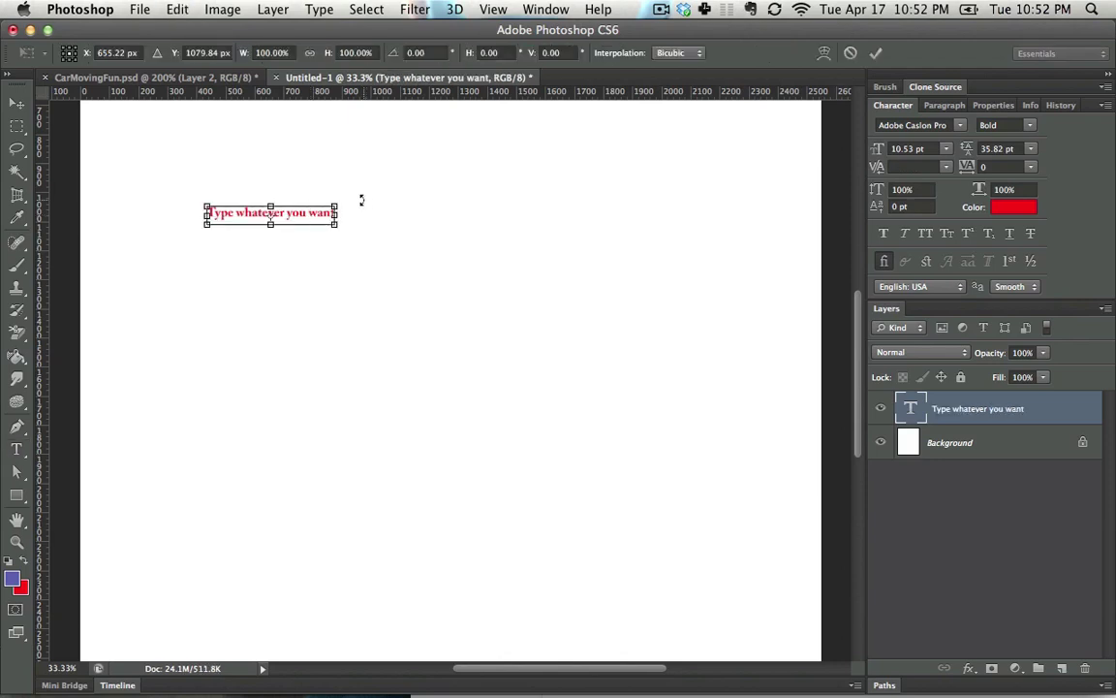
pyautogui.moveTo(335, 202); pyautogui.dragTo(491, 147)
pyautogui.press('Return')
# Set only the word "whatever" in the text line to the Italic font style
pyautogui.press('t')
pyautogui.click(395, 196)
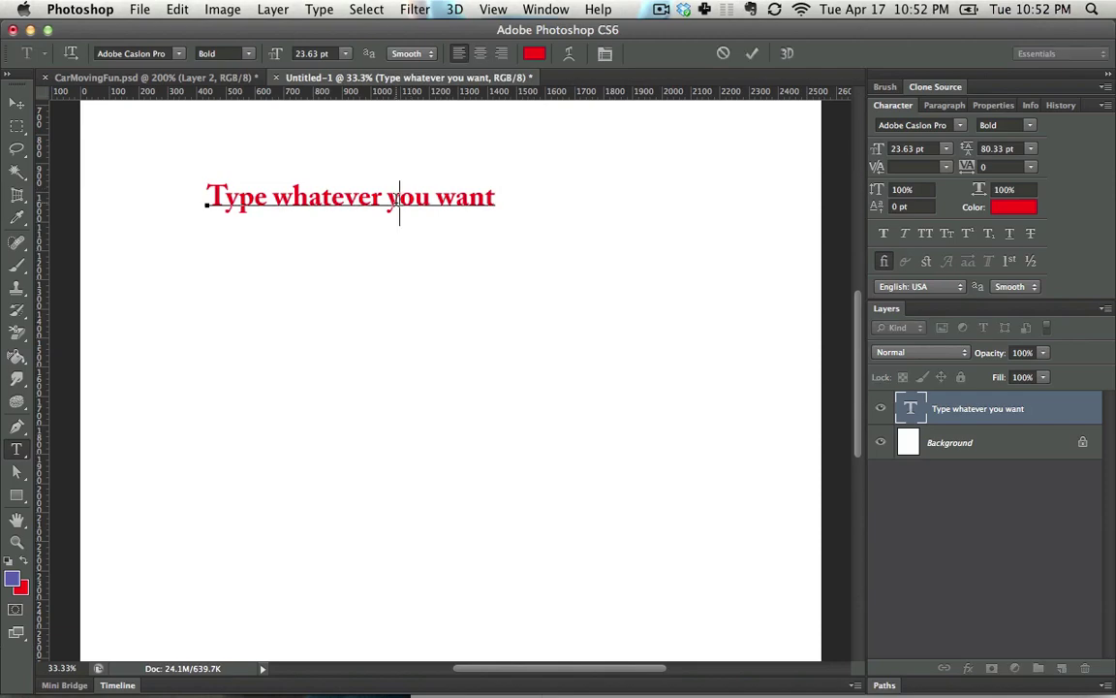
pyautogui.press('super+a')
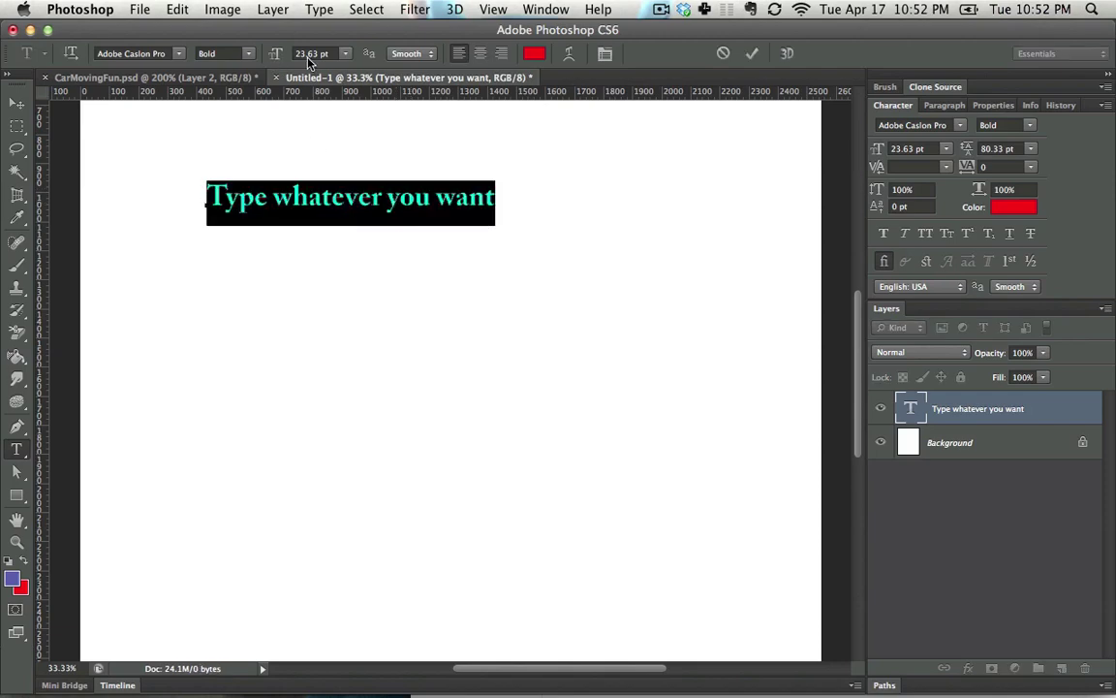
pyautogui.doubleClick(338, 199)
pyautogui.click(242, 53)
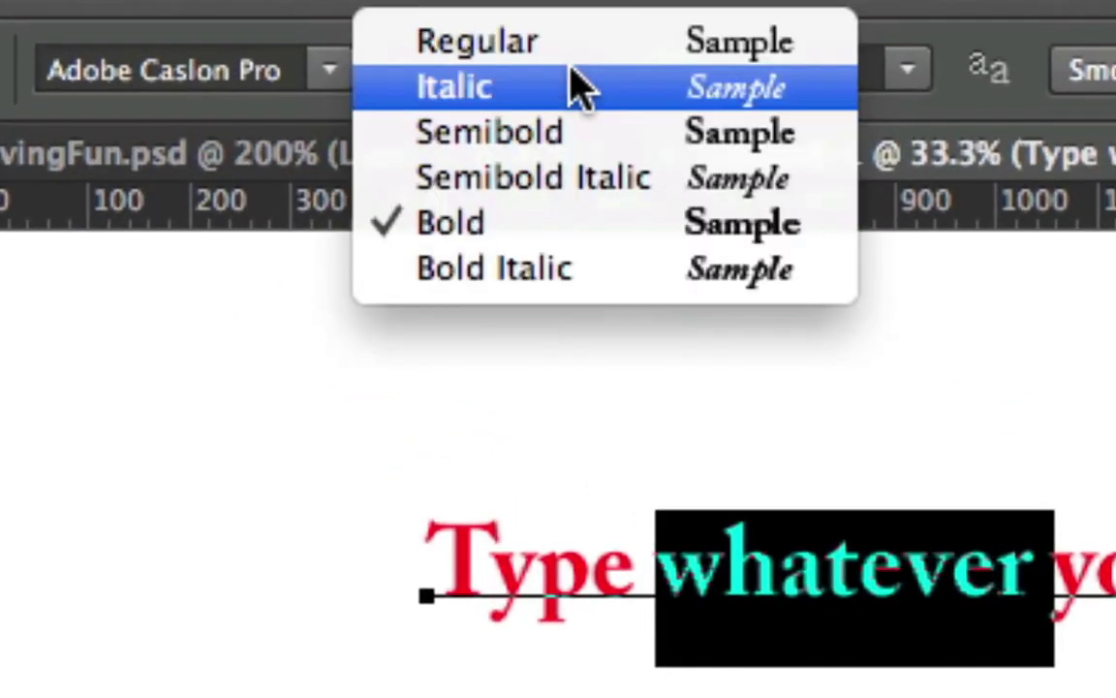
pyautogui.click(574, 97)
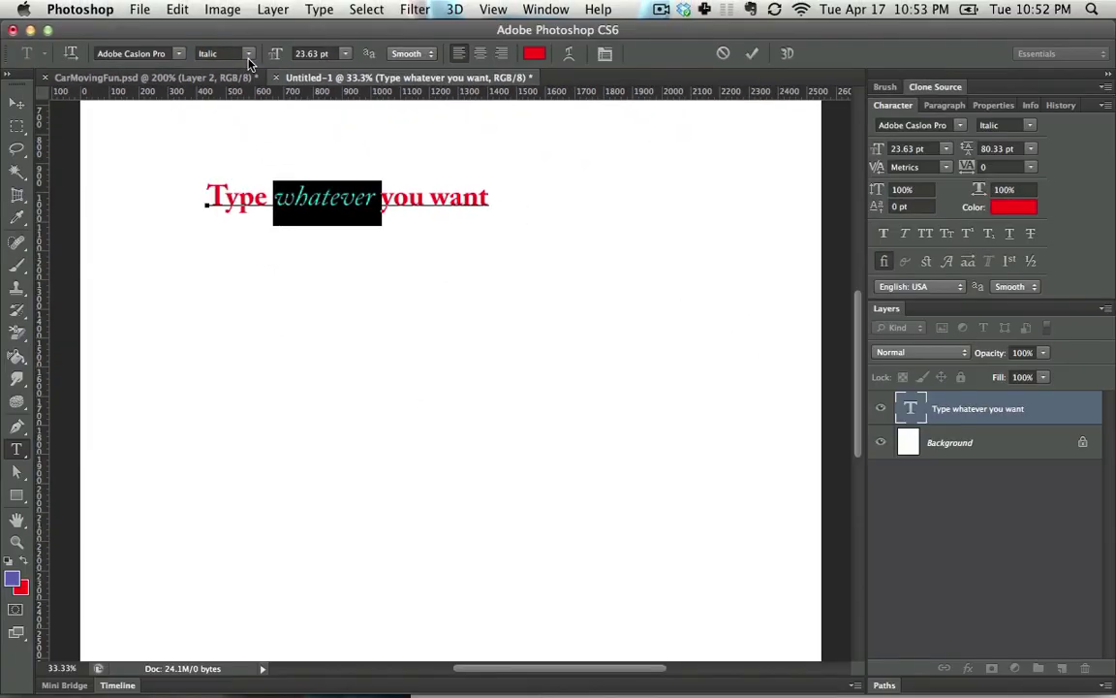
pyautogui.click(418, 199)
pyautogui.press('super+Return')
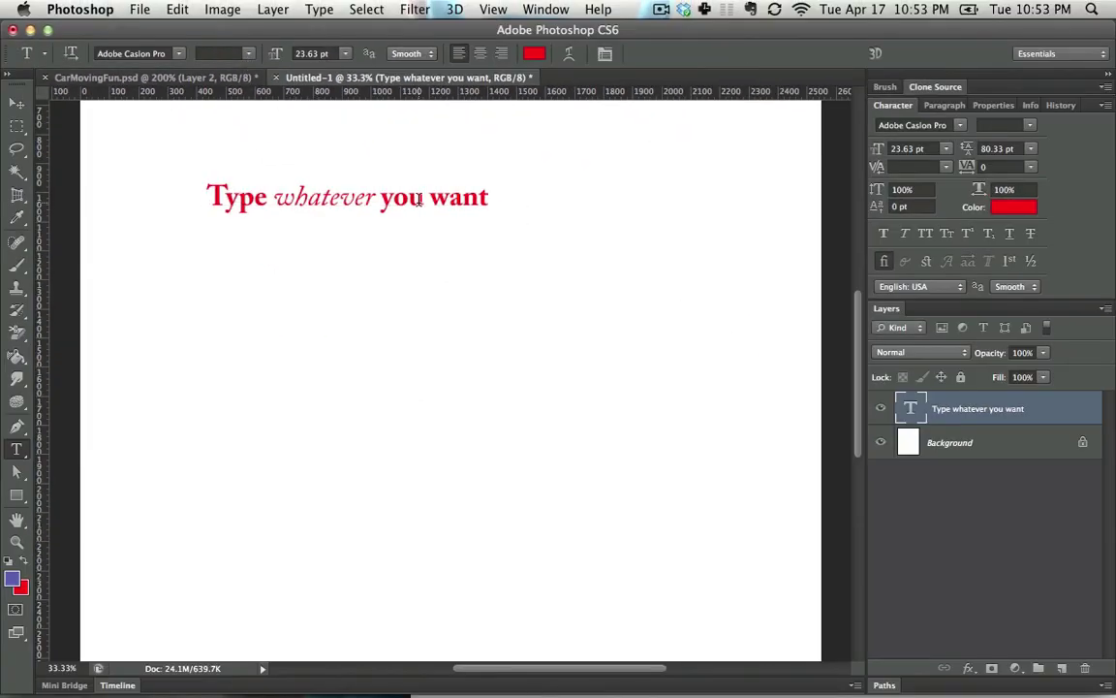
# Enlarge the text line with Free Transform to about 181%, making it about 1759 px wide
pyautogui.press('super+t')
pyautogui.moveTo(488, 223); pyautogui.dragTo(705, 351)
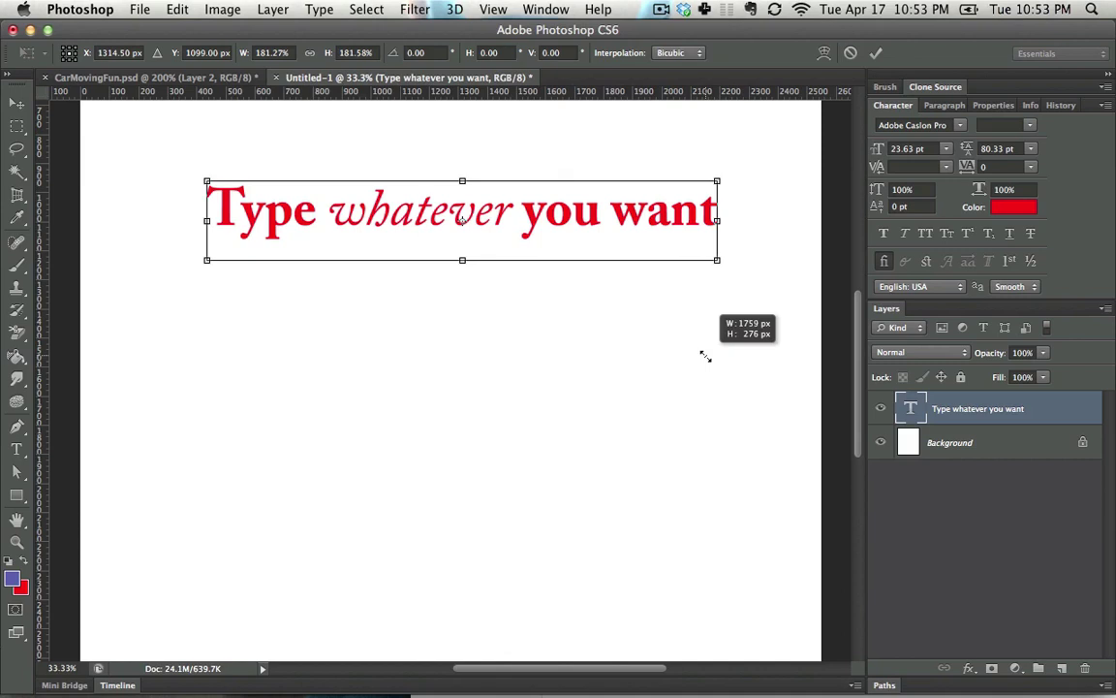
pyautogui.press('Return')
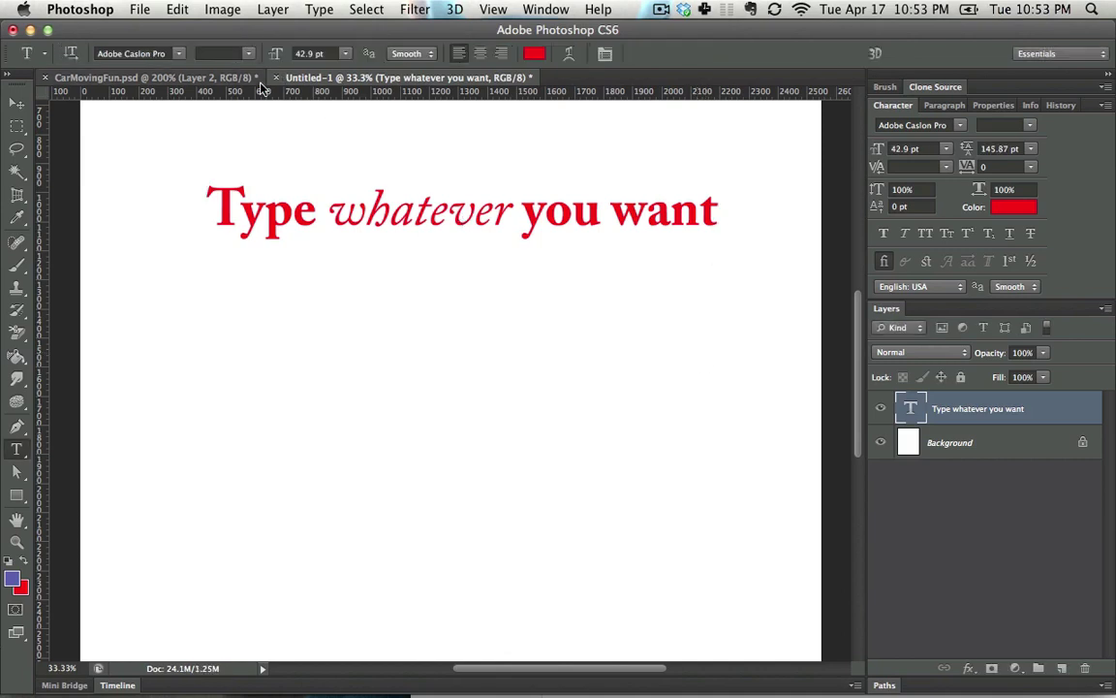
# Select the whole text line and look through the list of available panels for the Character panel
pyautogui.click(374, 201)
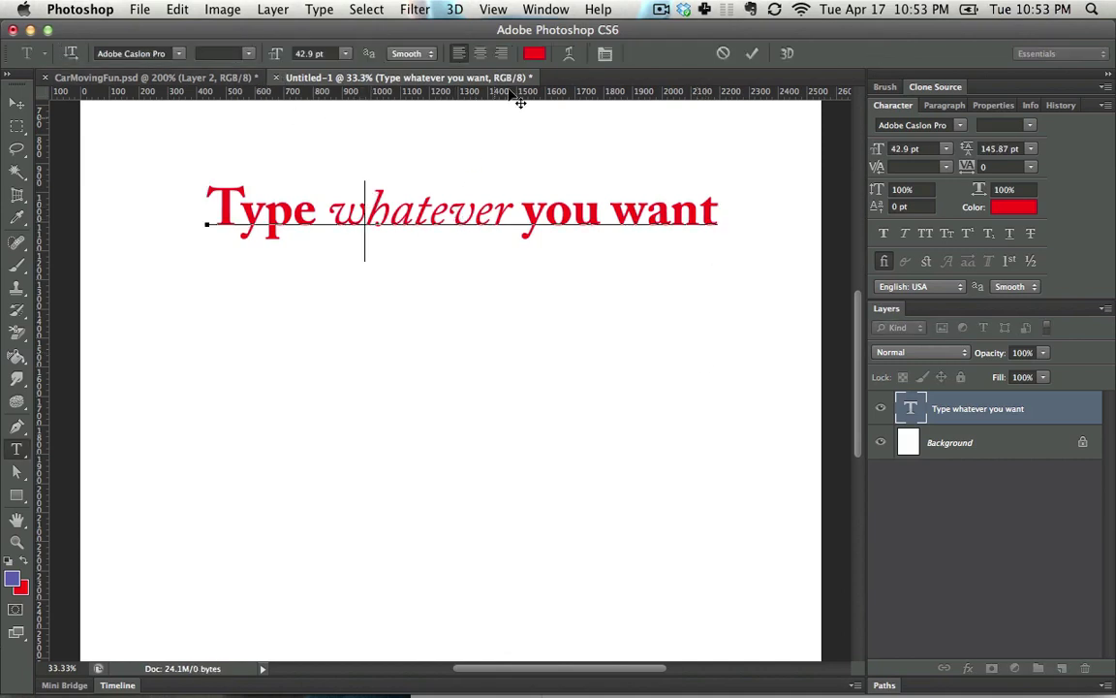
pyautogui.click(545, 8)
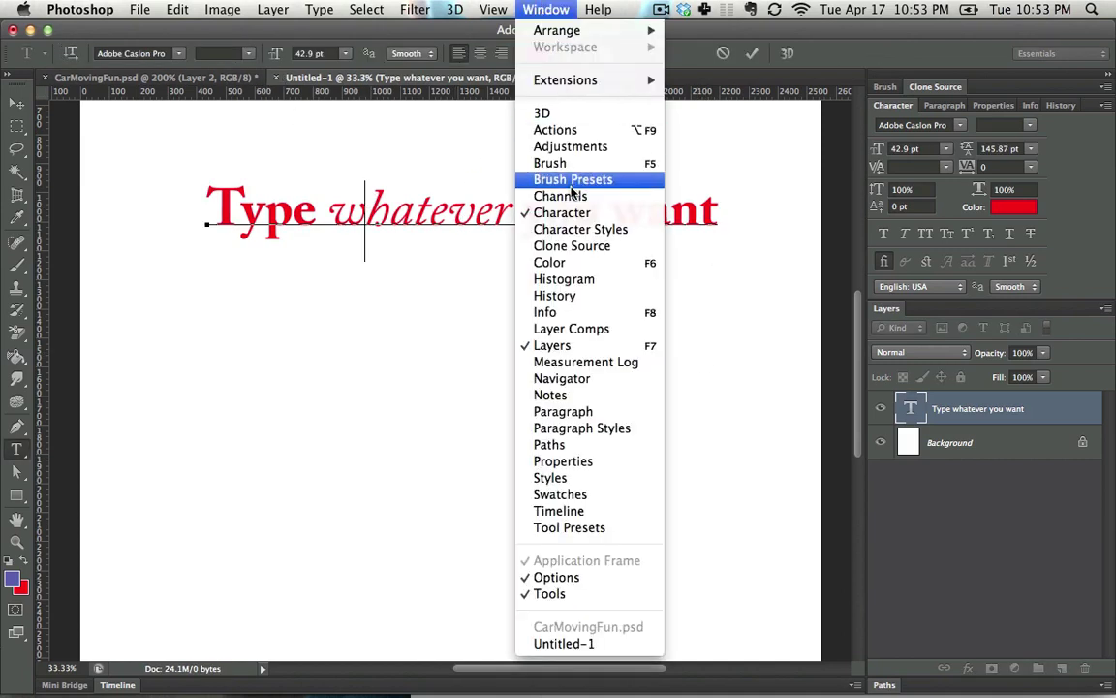
pyautogui.click(546, 9)
pyautogui.click(447, 215)
pyautogui.press('super+a')
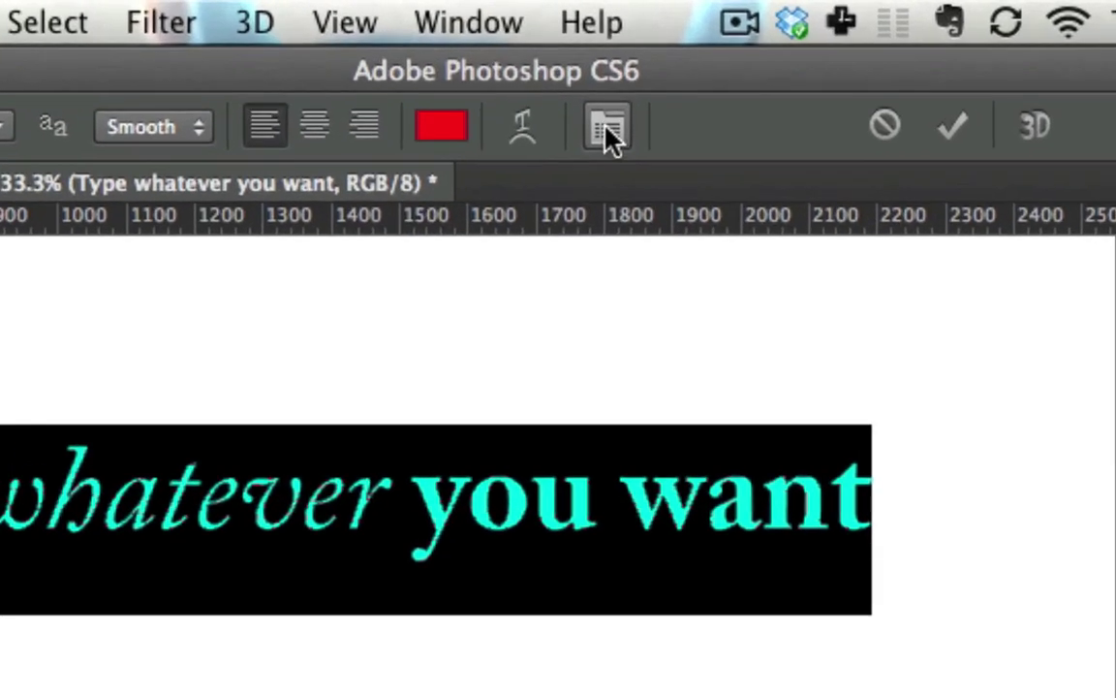
pyautogui.click(471, 20)
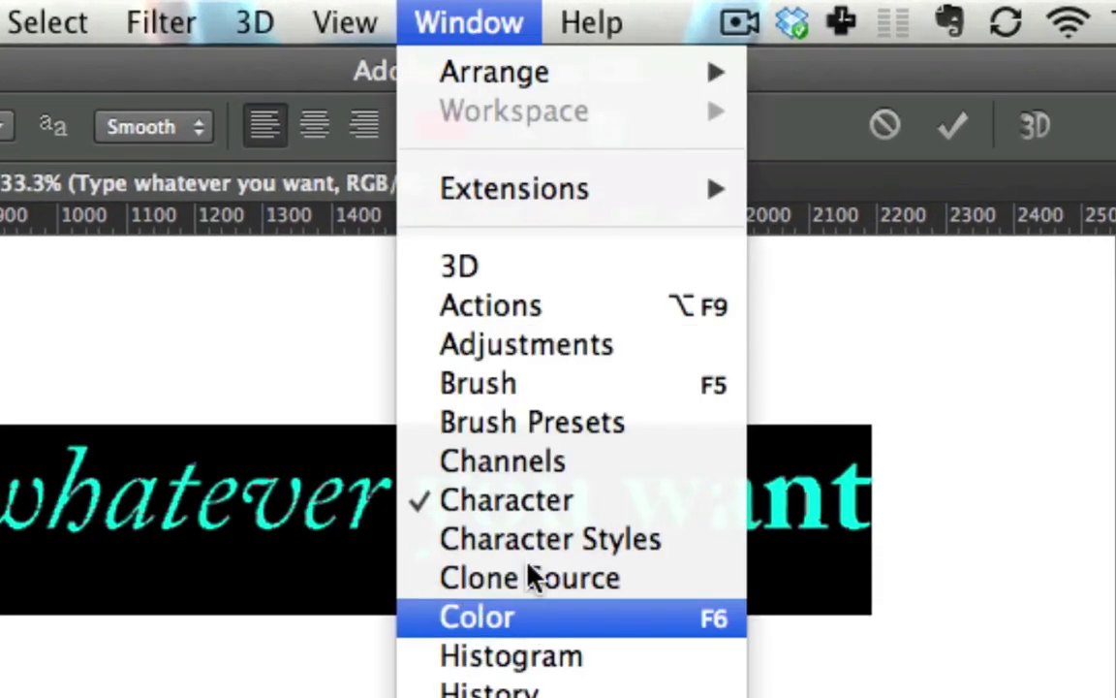
pyautogui.click(463, 13)
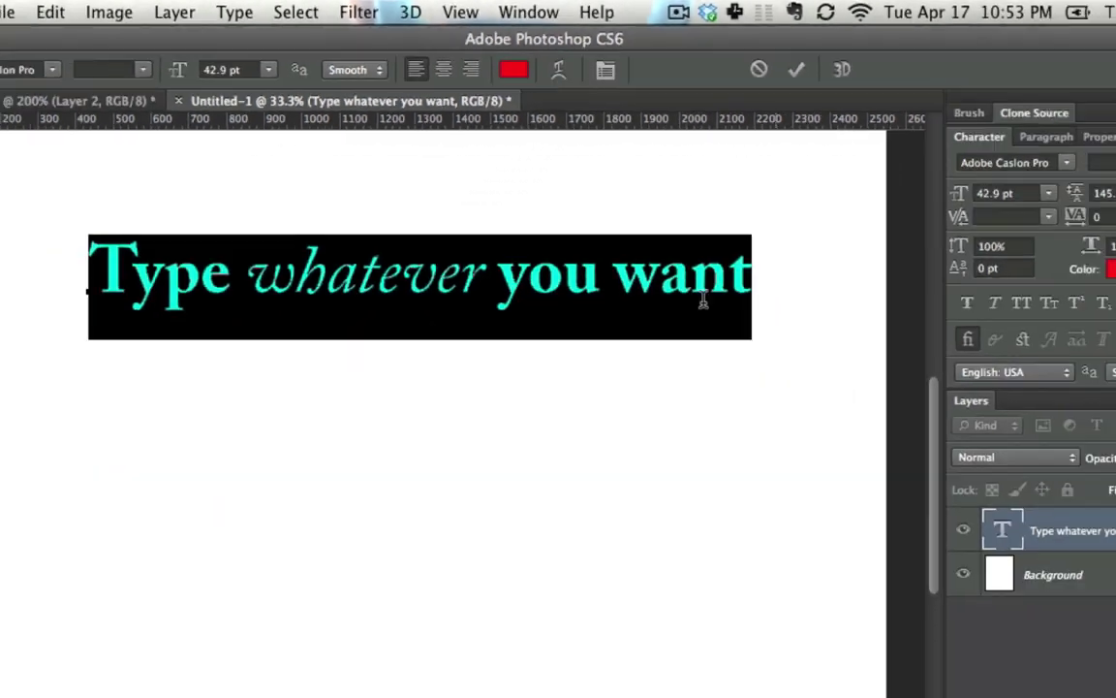
# Try All Caps on the whole text line and switch it off again
pyautogui.click(660, 295)
pyautogui.tripleClick(502, 282)
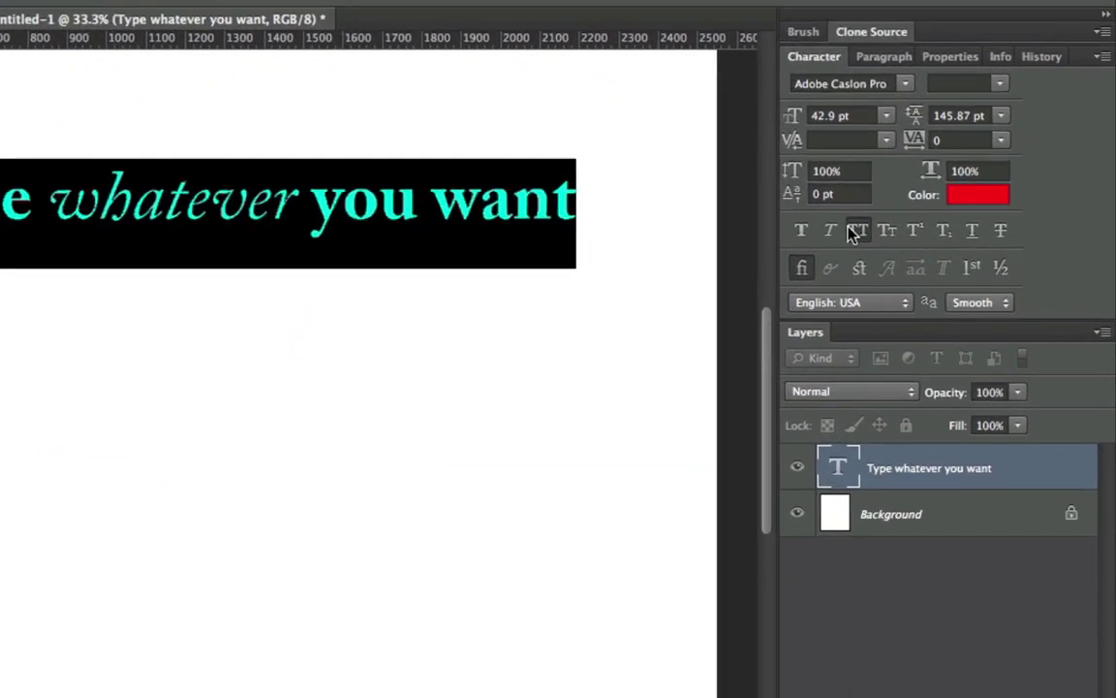
pyautogui.click(925, 233)
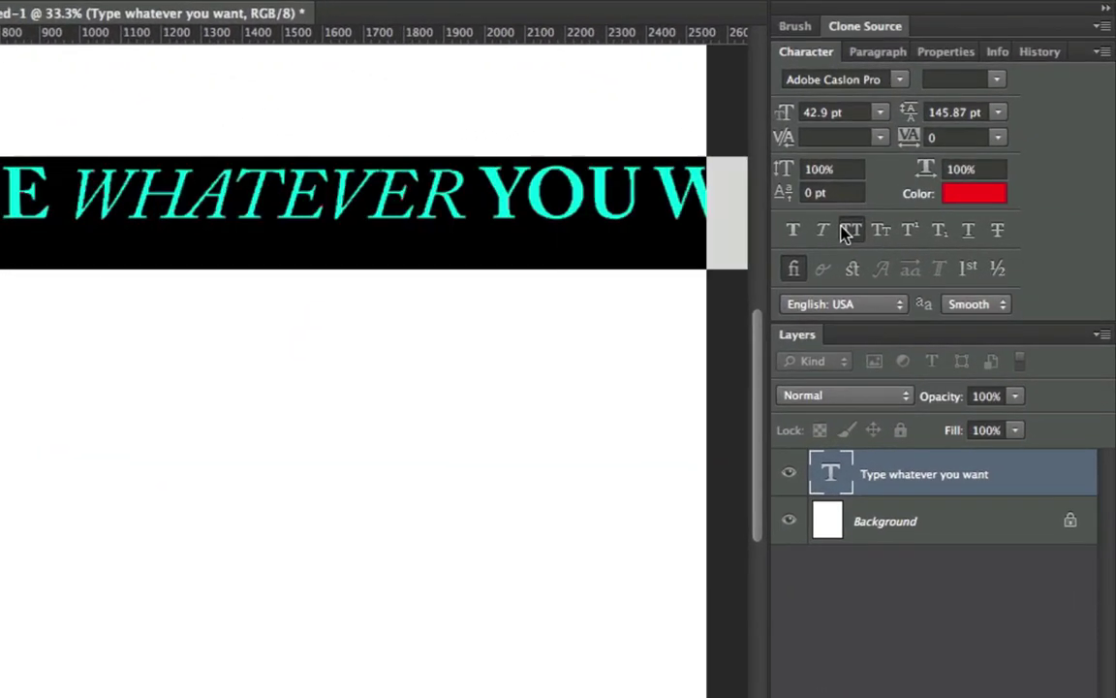
pyautogui.click(921, 234)
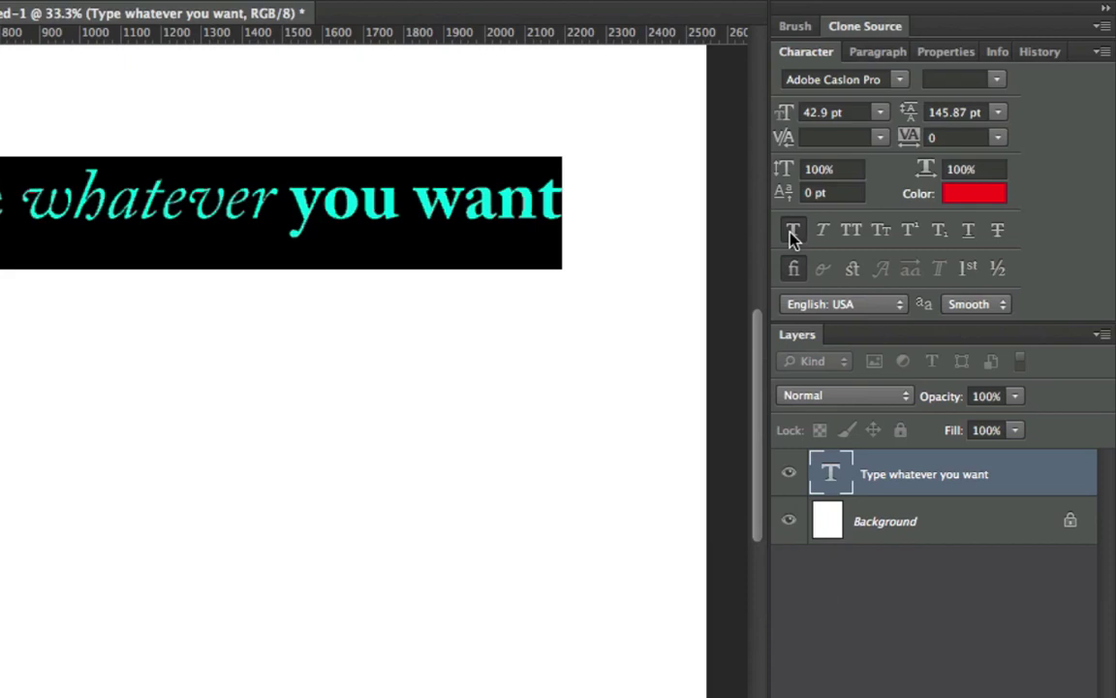
# Compare a Regular "you" with Faux Italic against a second "you" in the true Italic style
pyautogui.click(999, 83)
pyautogui.click(995, 70)
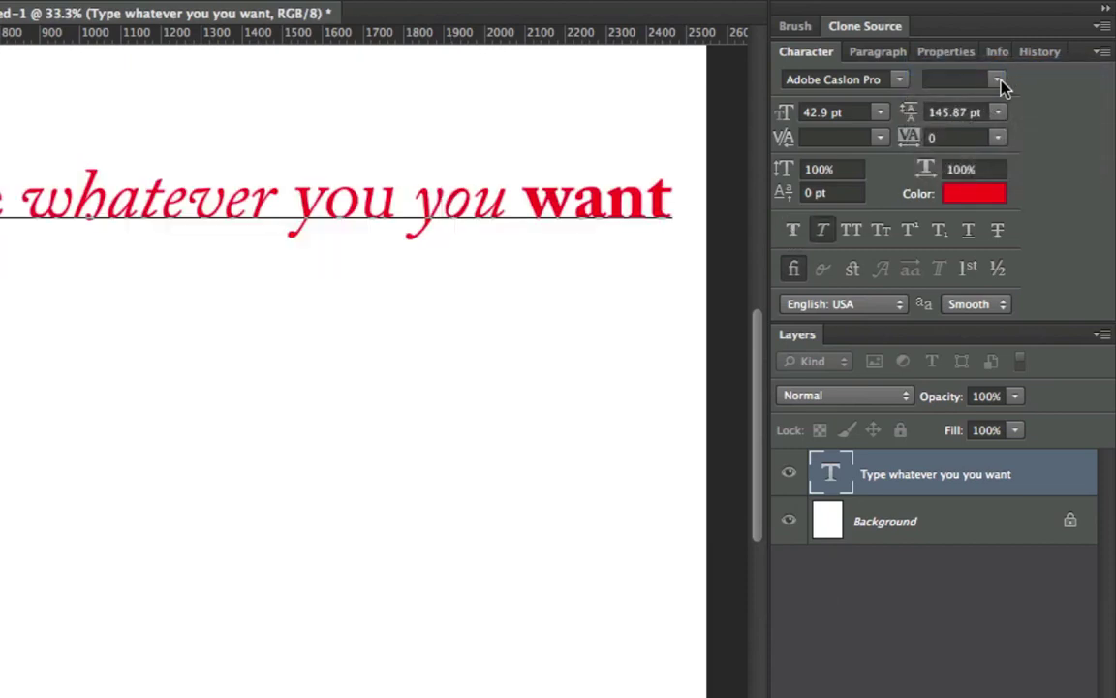
pyautogui.click(997, 81)
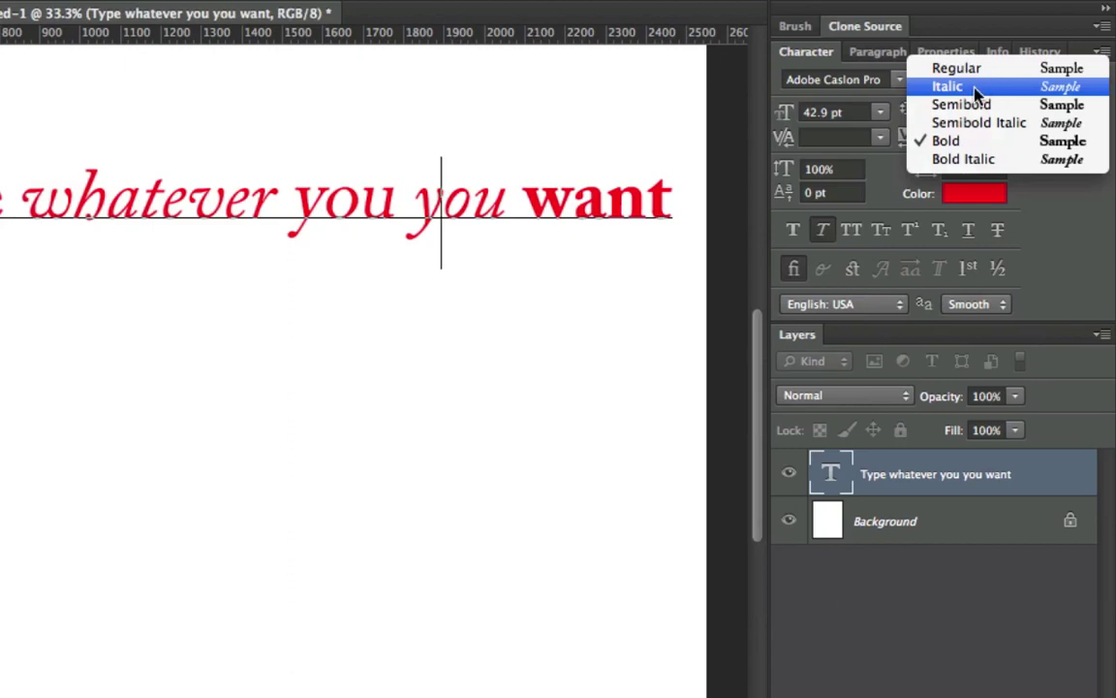
pyautogui.click(435, 199)
pyautogui.tripleClick(440, 201)
pyautogui.click(469, 200)
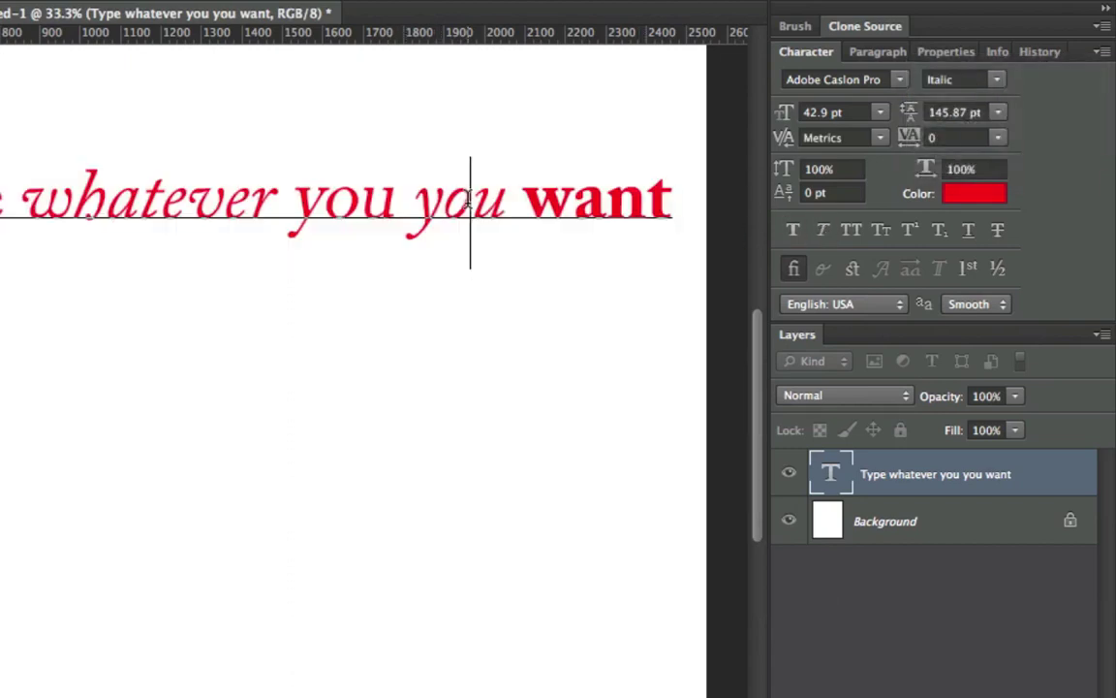
# Delete both copies of "you" and retype the word once in Italic before "want"
pyautogui.doubleClick(339, 195)
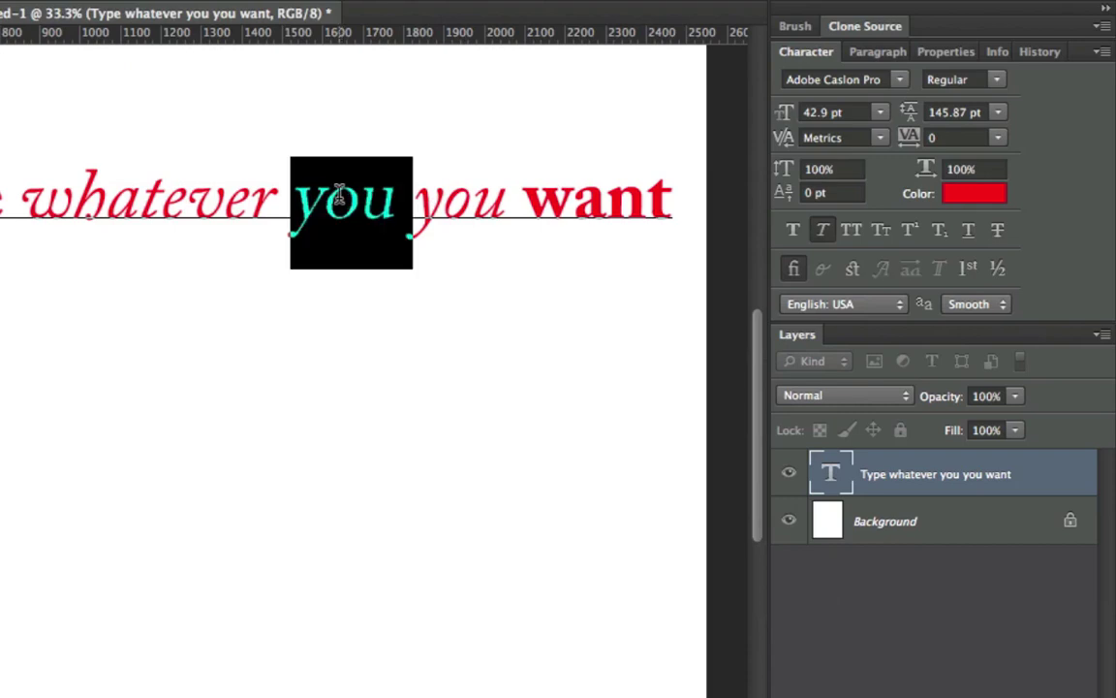
pyautogui.press('BackSpace')
pyautogui.doubleClick(339, 195)
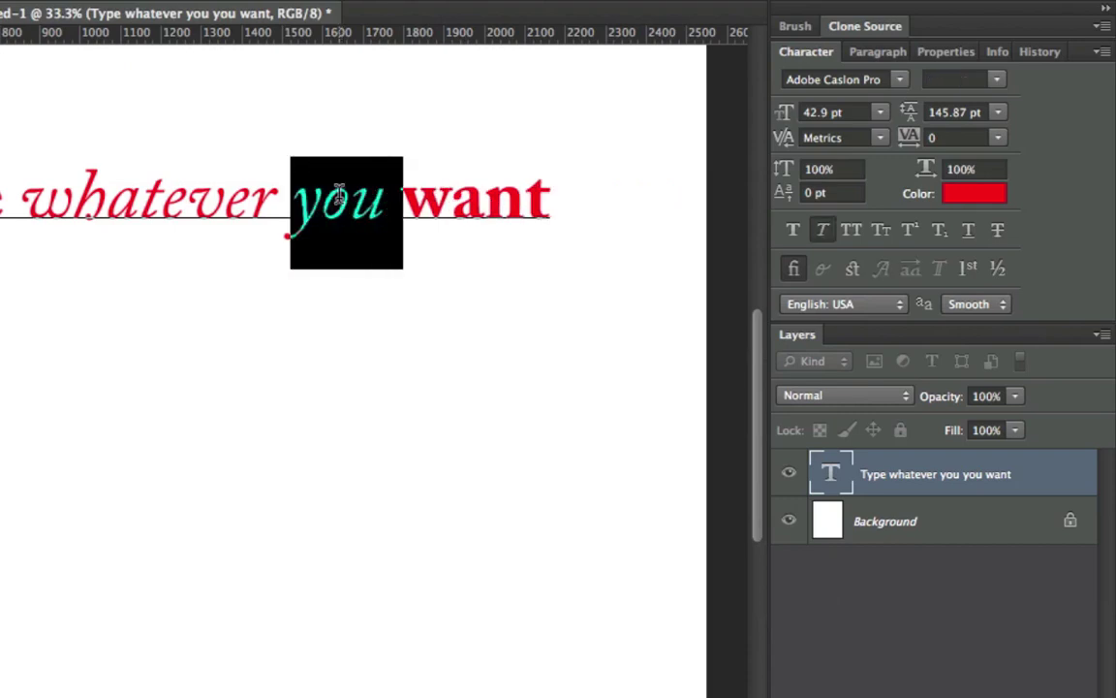
pyautogui.press('BackSpace')
pyautogui.write('you')
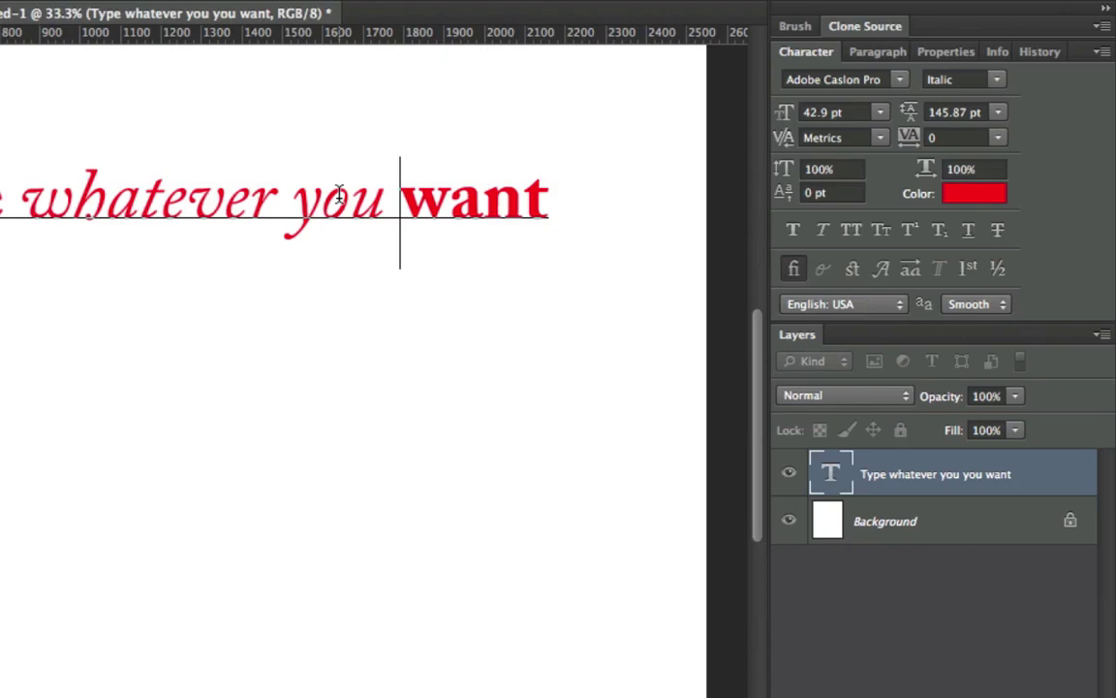
# Change the font style of the word "you" to Regular
pyautogui.hotkey('shift', 'Left')
pyautogui.hotkey('shift', 'Left')
pyautogui.hotkey('shift', 'Left')
pyautogui.hotkey('shift', 'Left')
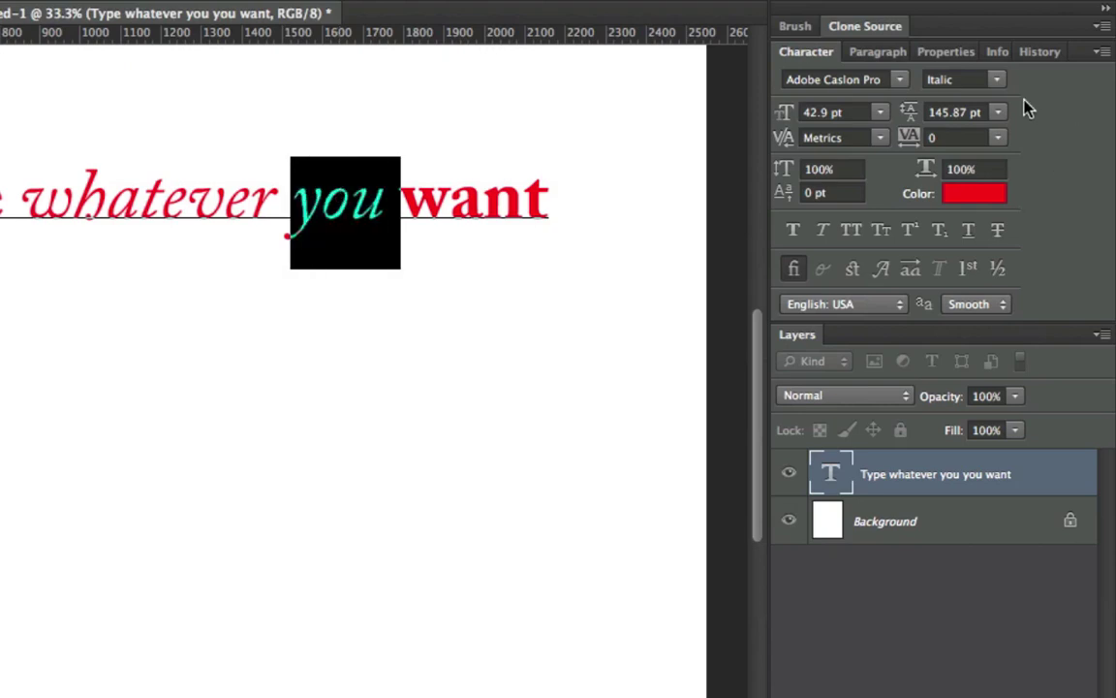
pyautogui.click(998, 81)
pyautogui.click(1002, 74)
pyautogui.click(461, 199)
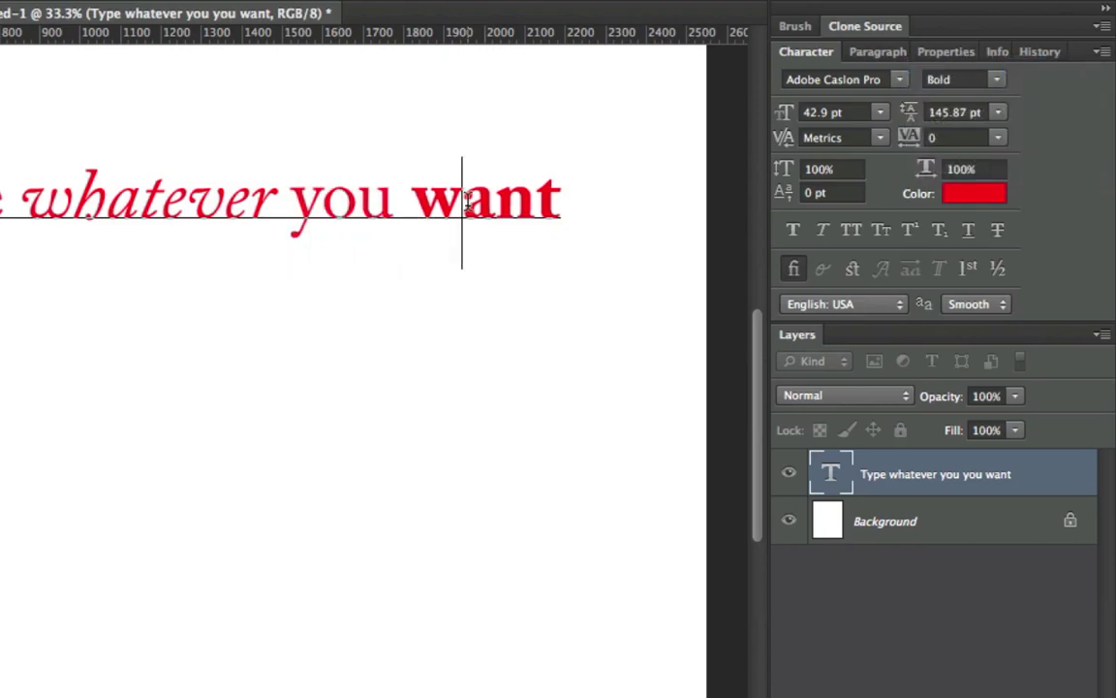
# Set the word "you" to Bold and commit the text edit
pyautogui.doubleClick(346, 197)
pyautogui.click(997, 79)
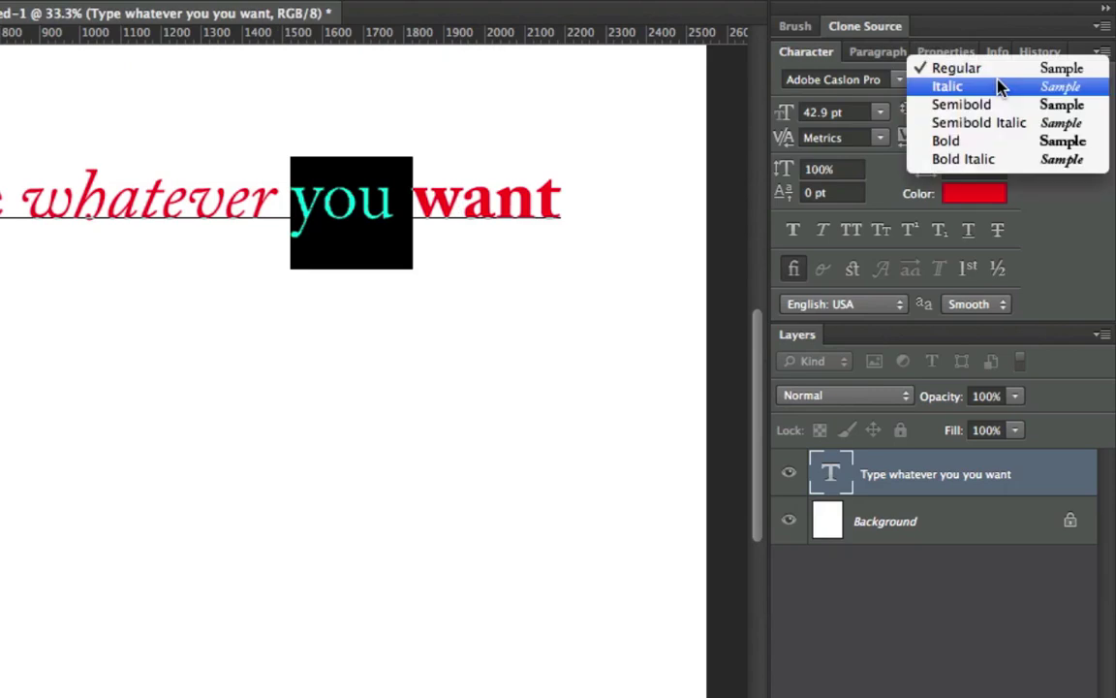
pyautogui.click(532, 212)
pyautogui.click(533, 218)
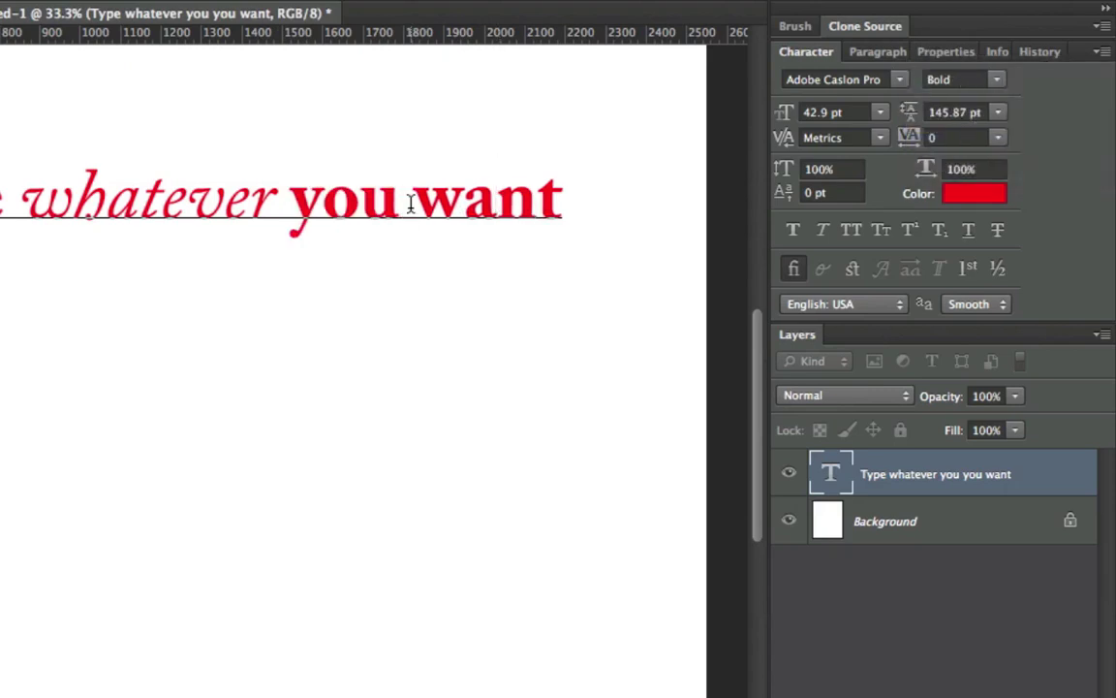
pyautogui.hotkey('ctrl', 'Return')
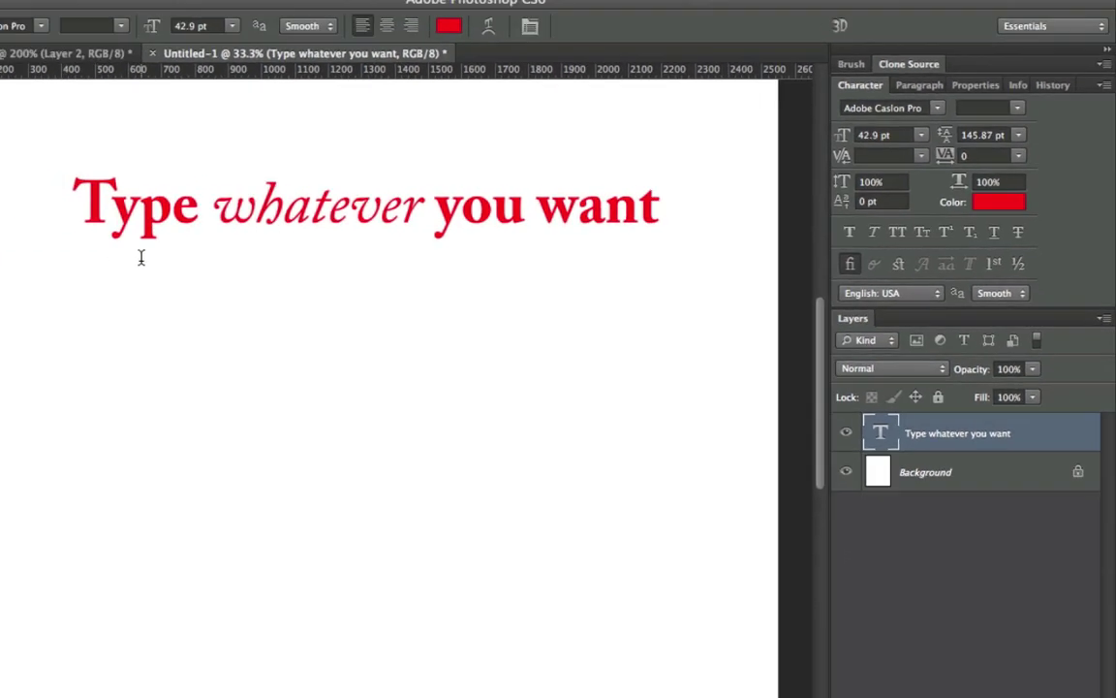
# Draw a paragraph text box below the headline and enter "now it will always fit in this box no matter what"
pyautogui.moveTo(268, 254); pyautogui.dragTo(326, 293)
pyautogui.hotkey('ctrl', 'Return')
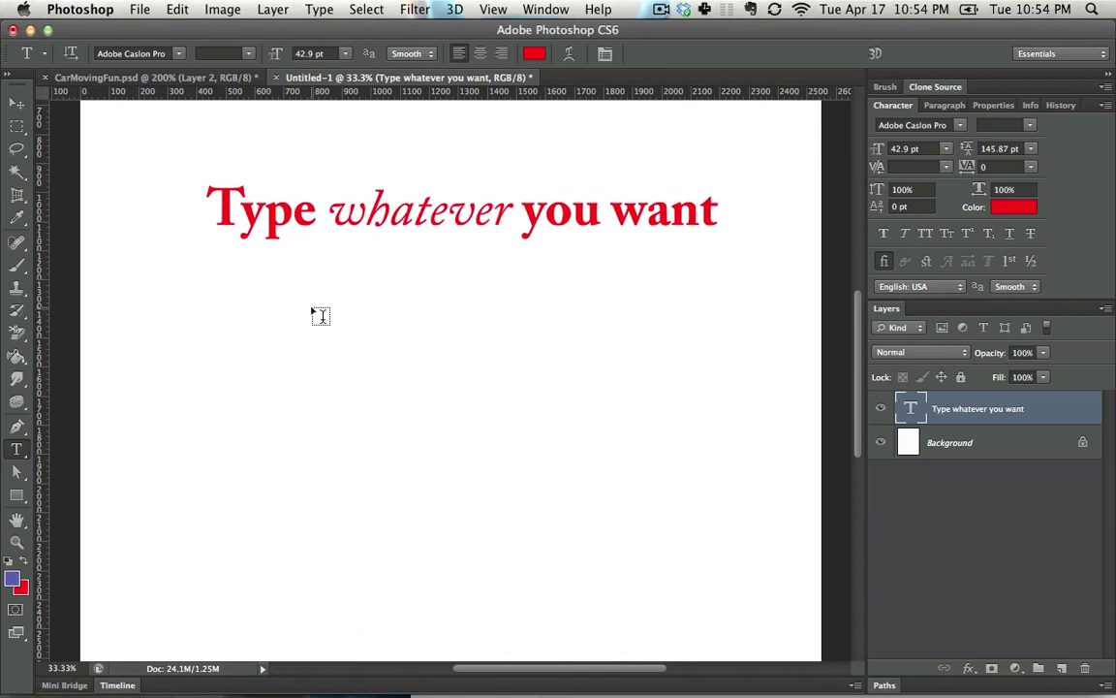
pyautogui.moveTo(297, 297); pyautogui.dragTo(614, 504)
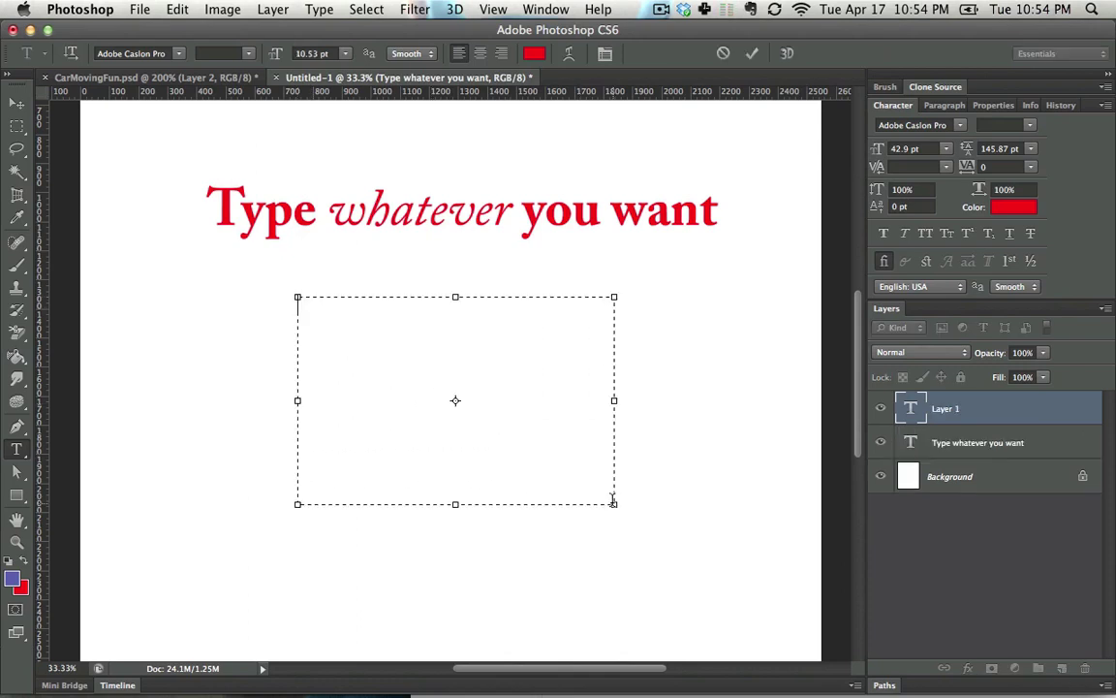
pyautogui.write('now it will always fit i')
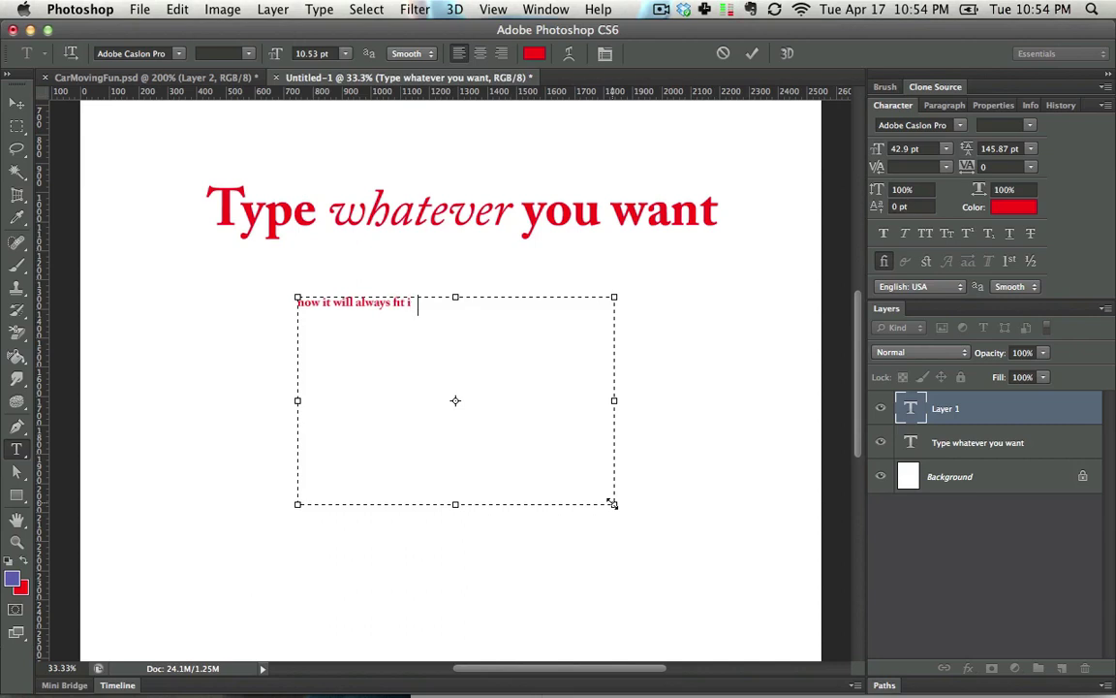
pyautogui.write('n this box no matter what')
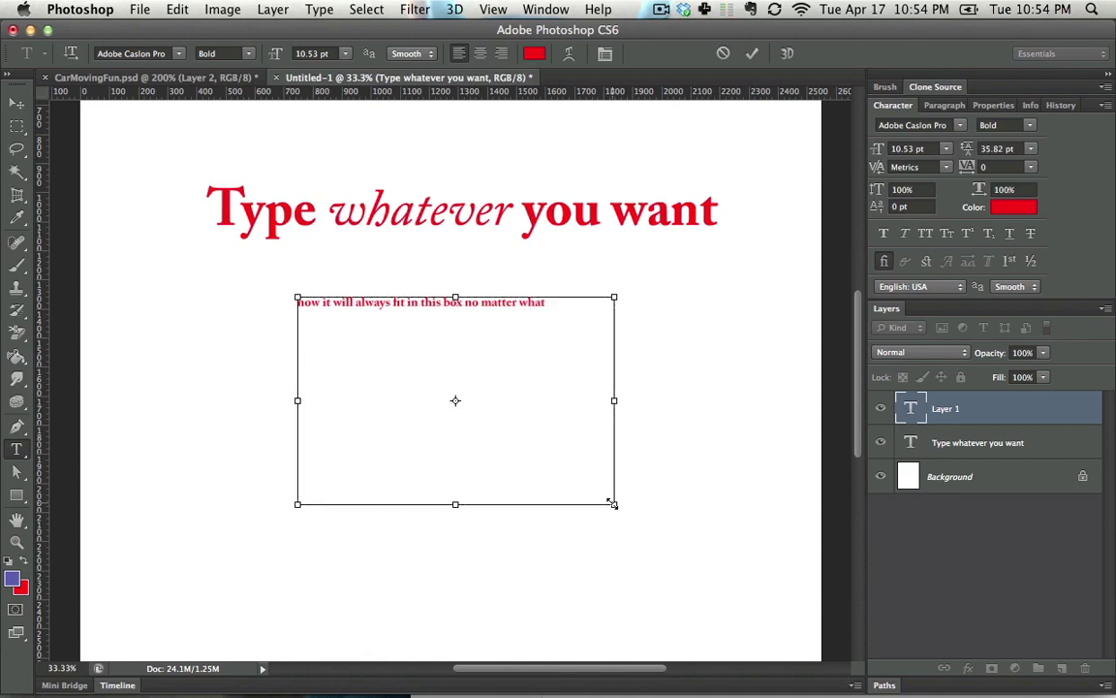
# Copy the whole sentence in the text box and paste it repeatedly after itself to fill the box
pyautogui.press('super+a')
pyautogui.press('Right')
pyautogui.press('super+v')
pyautogui.press('super+v')
pyautogui.press('super+v')
pyautogui.press('super+v')
pyautogui.press('super+v')
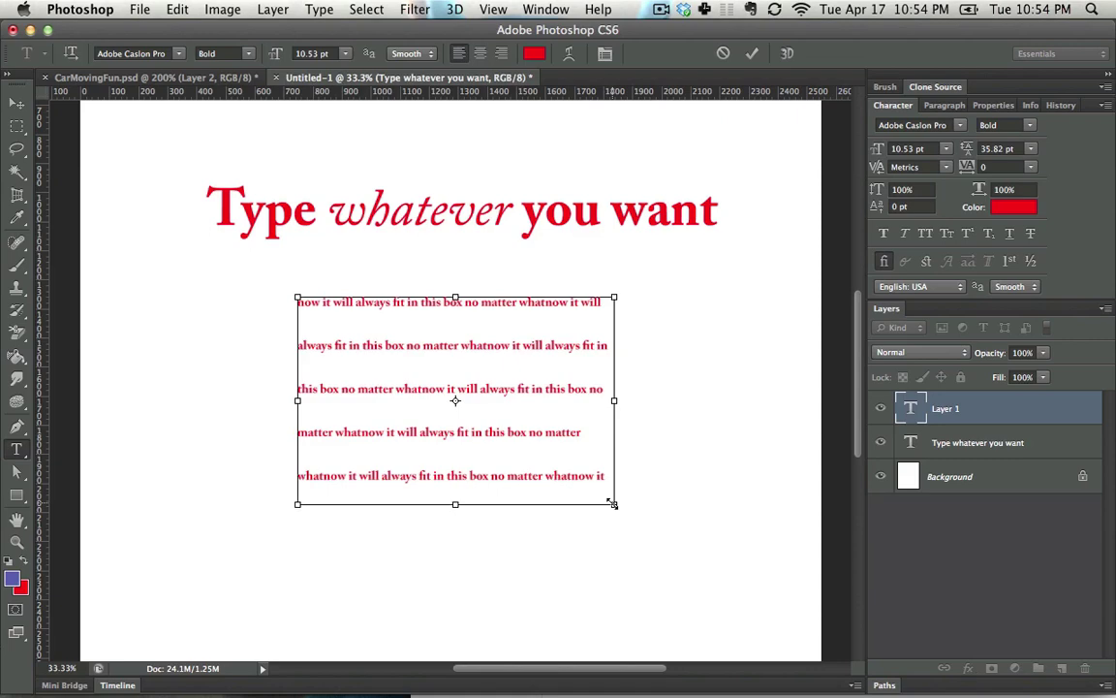
# Reduce the leading of all the paragraph text to 18.01 pt
pyautogui.press('super+a')
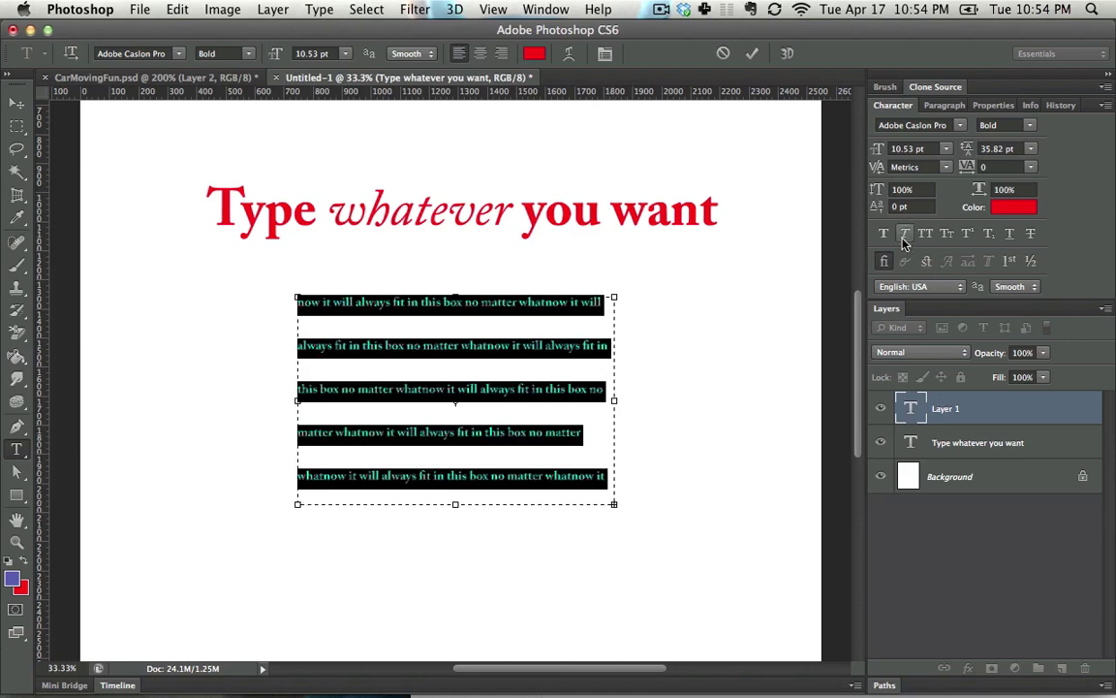
pyautogui.hotkey('alt', 'Up')
pyautogui.hotkey('alt', 'Up')
pyautogui.hotkey('alt', 'Up')
pyautogui.hotkey('alt', 'Up')
pyautogui.hotkey('alt', 'Up')
pyautogui.hotkey('alt', 'Up')
pyautogui.hotkey('alt', 'Up')
pyautogui.hotkey('alt', 'Up')
pyautogui.hotkey('alt', 'Up')
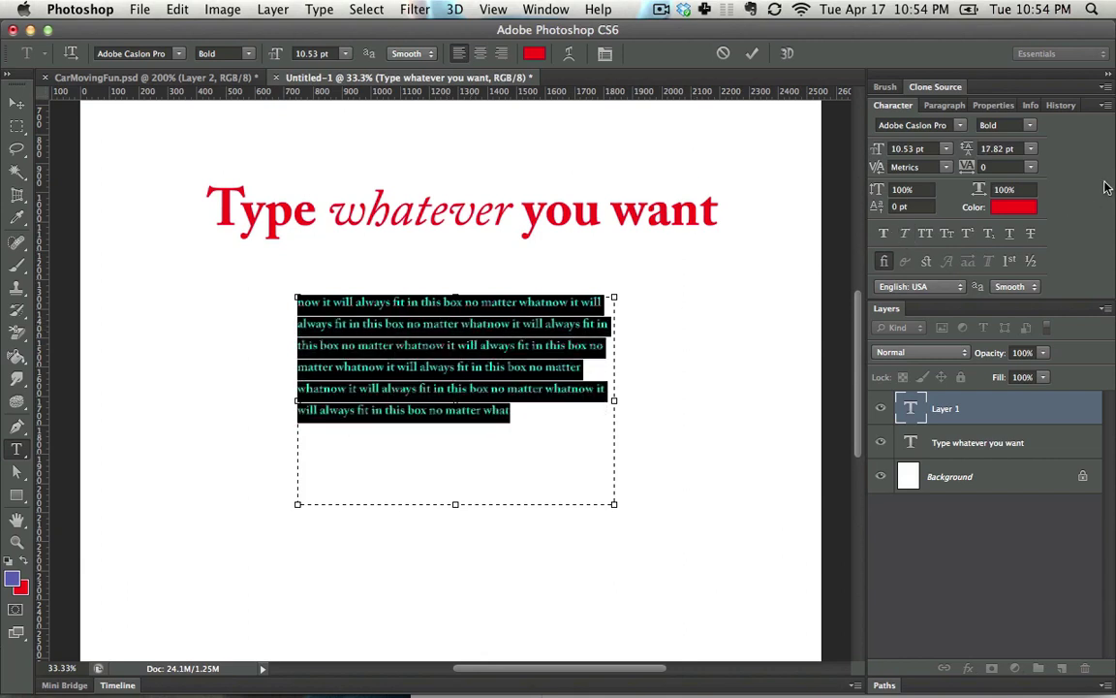
pyautogui.moveTo(970, 155); pyautogui.dragTo(970, 159)
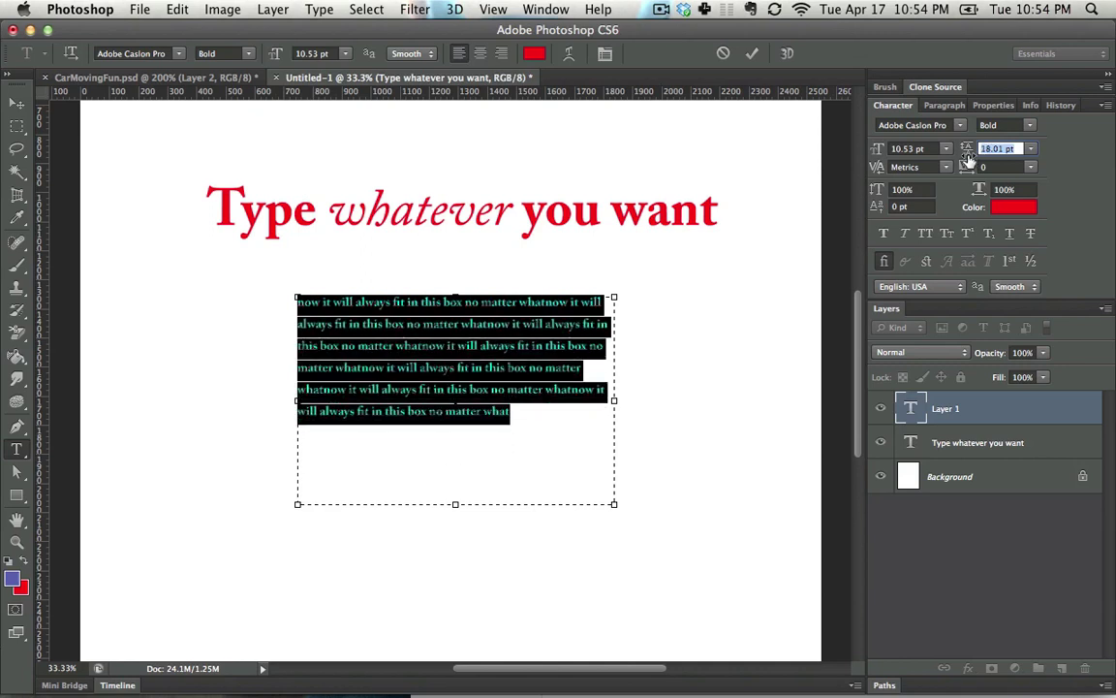
# Fill the text box with more pasted copies of the sentence, then move the committed block up beneath the right end of the headline
pyautogui.press('super+v')
pyautogui.press('super+v')
pyautogui.press('super+v')
pyautogui.press('super+v')
pyautogui.press('super+v')
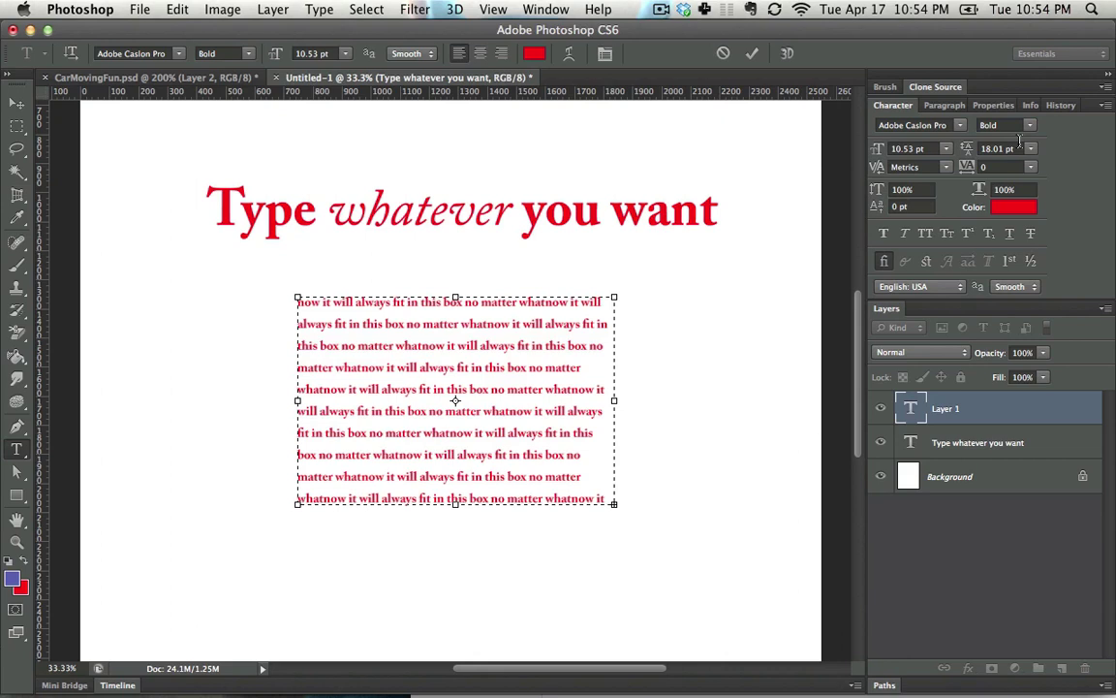
pyautogui.press('super+Return')
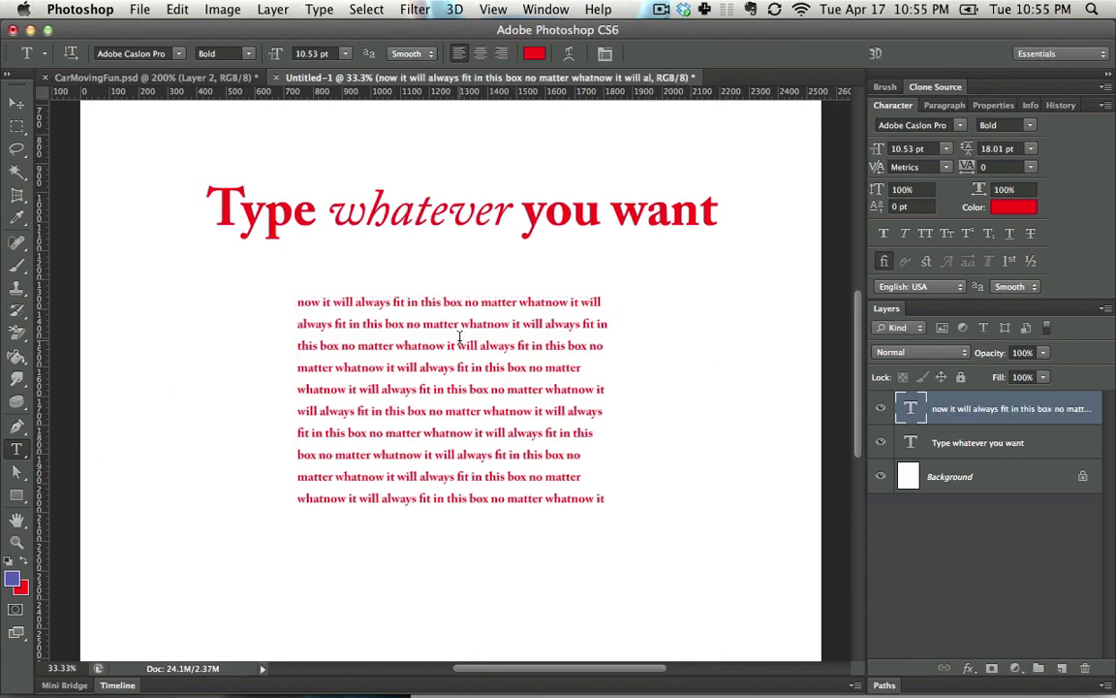
pyautogui.click(17, 103)
pyautogui.moveTo(426, 373); pyautogui.dragTo(534, 331)
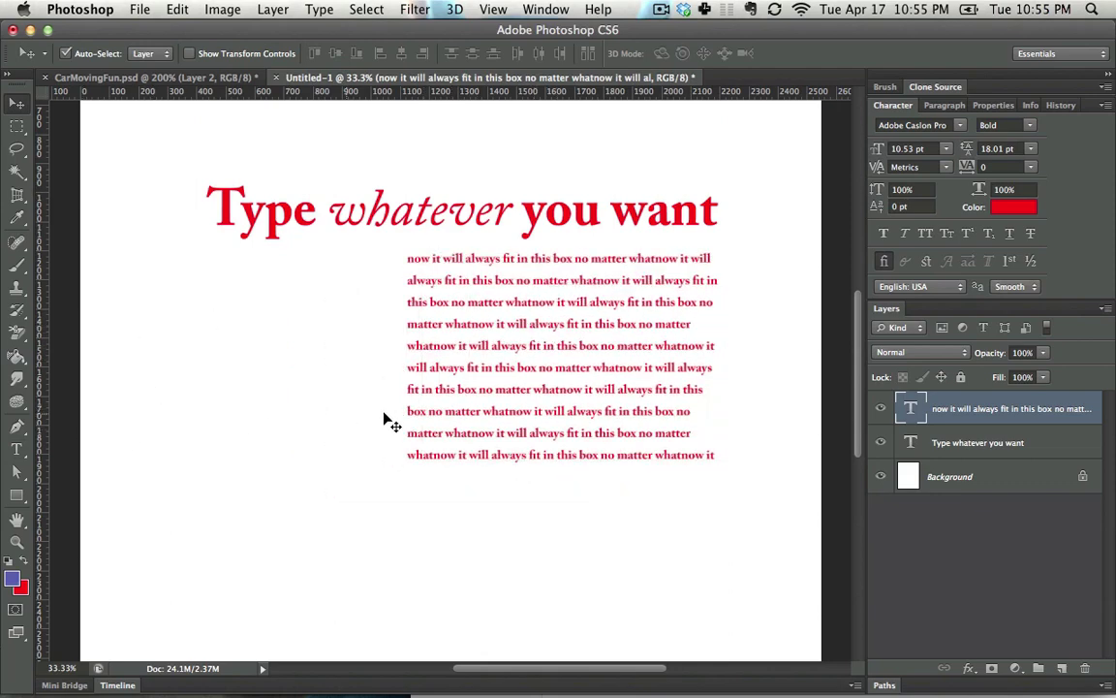
# Justify the whole paragraph with the last line aligned left, turn off hyphenation and commit the edit
pyautogui.press('t')
pyautogui.click(540, 384)
pyautogui.press('super+a')
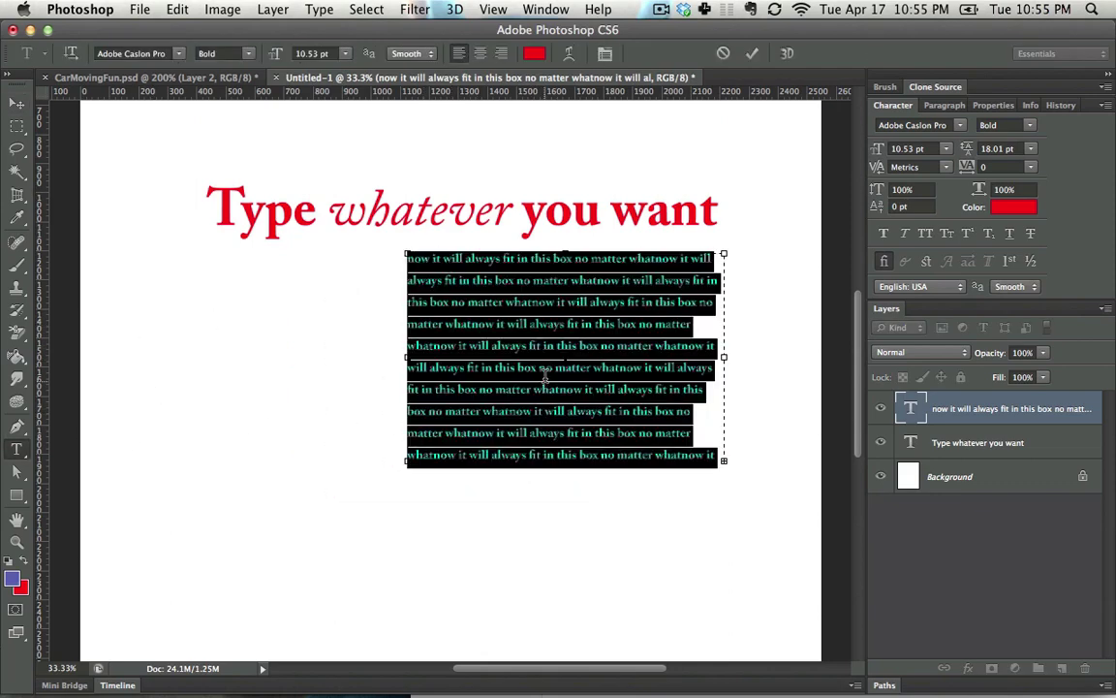
pyautogui.click(542, 9)
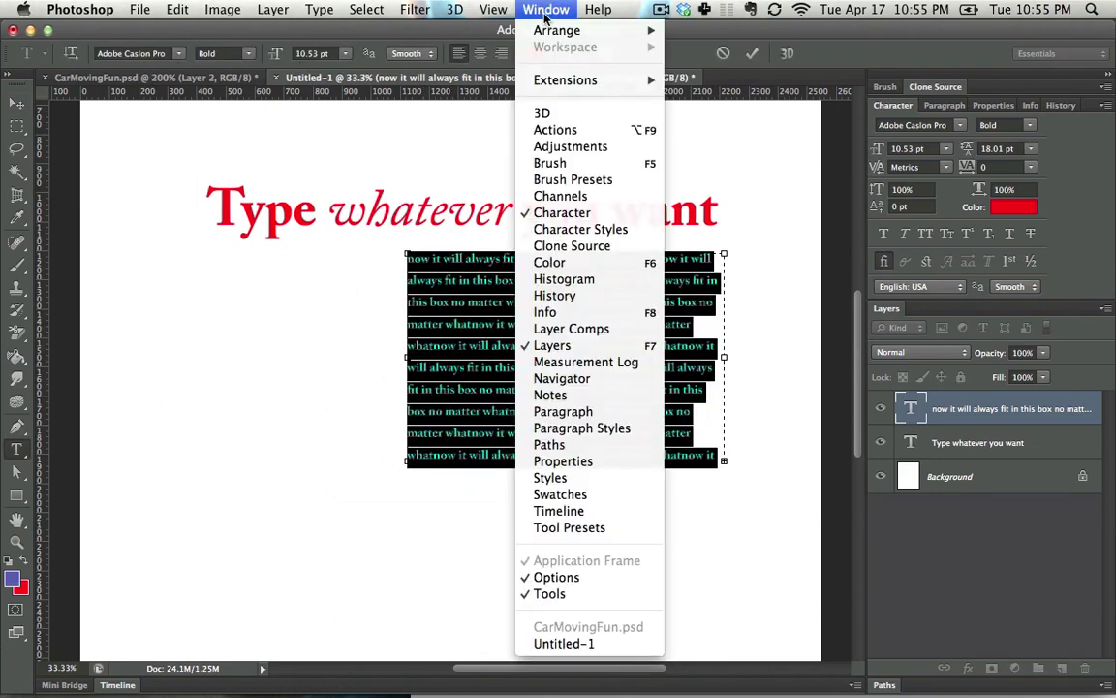
pyautogui.click(609, 413)
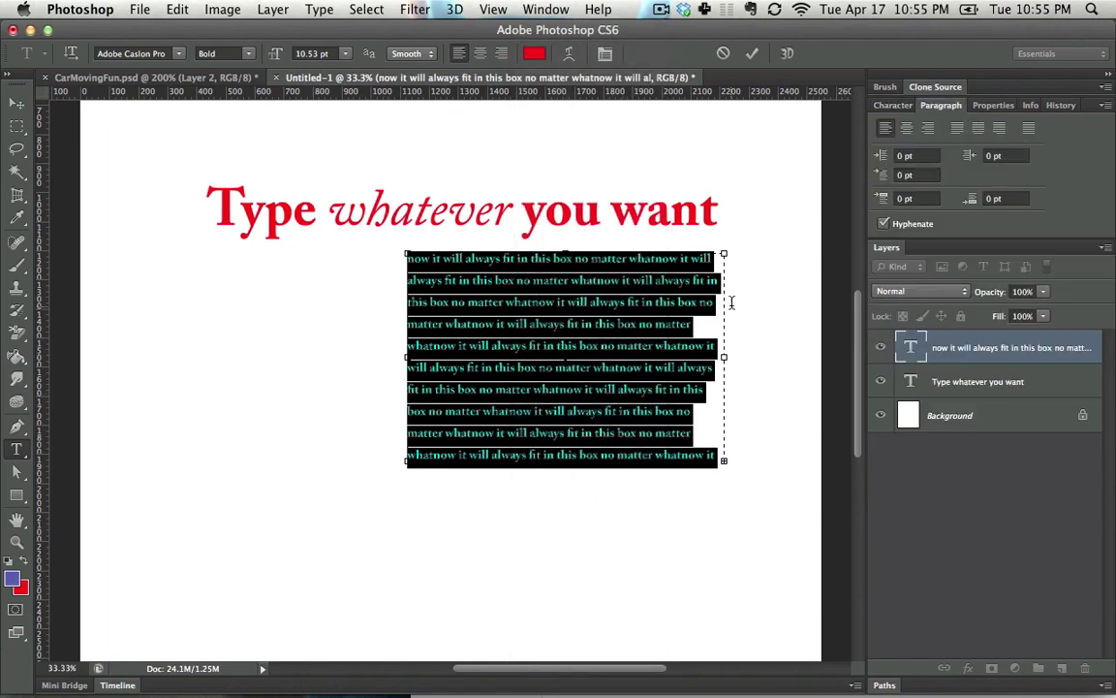
pyautogui.click(955, 128)
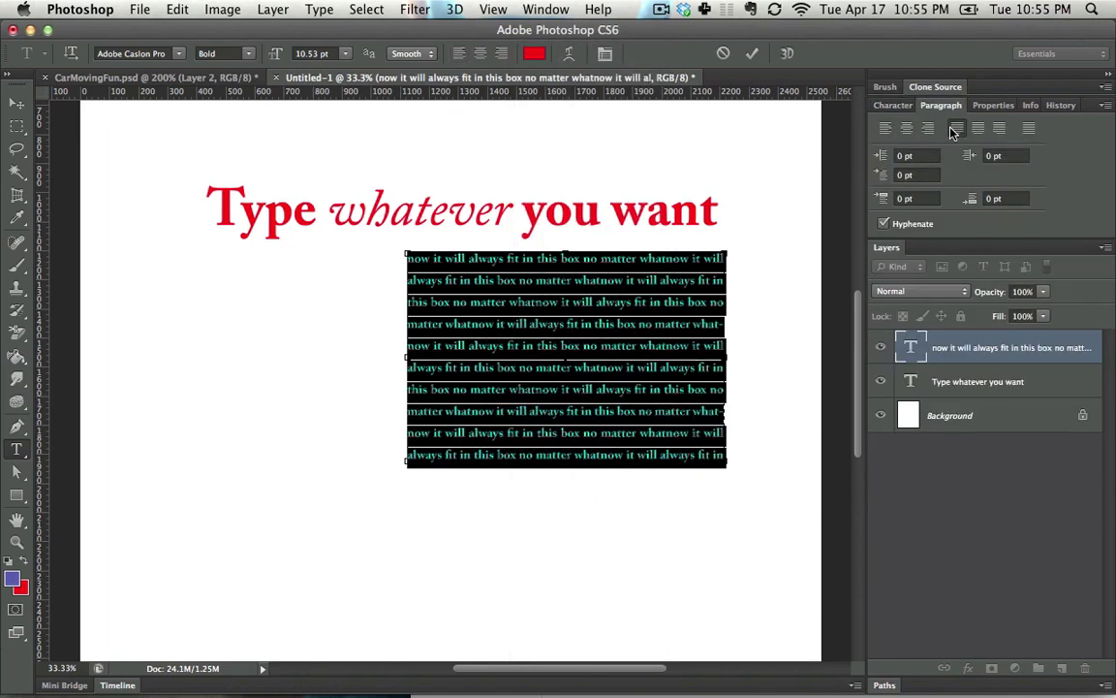
pyautogui.click(883, 225)
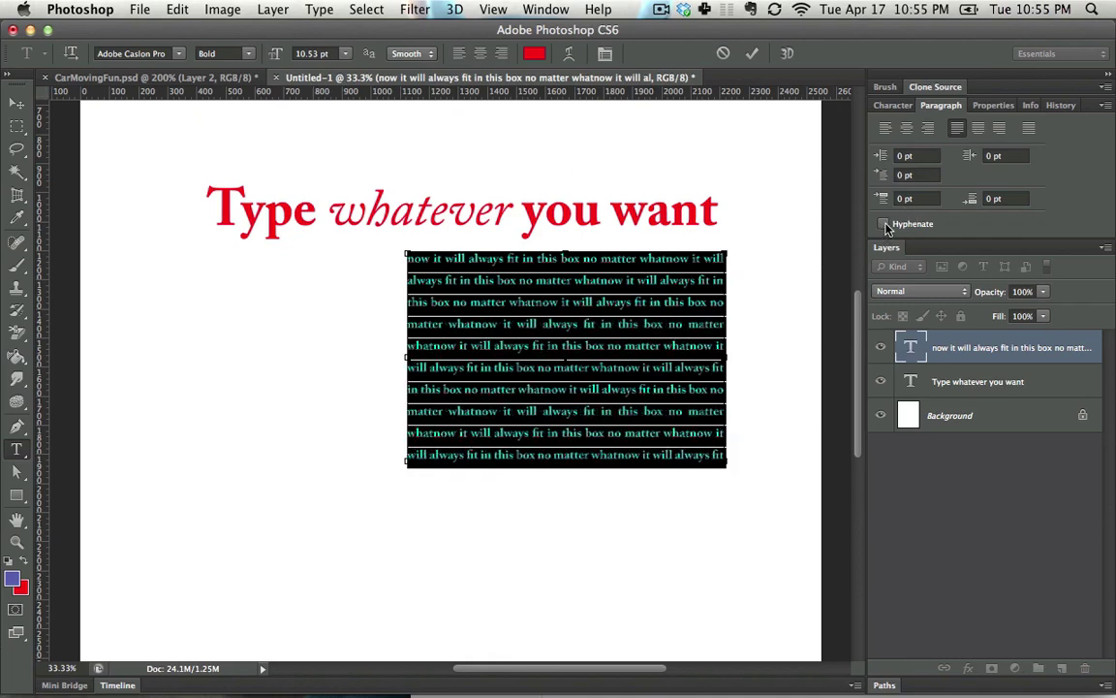
pyautogui.press('super+Return')
pyautogui.click(16, 103)
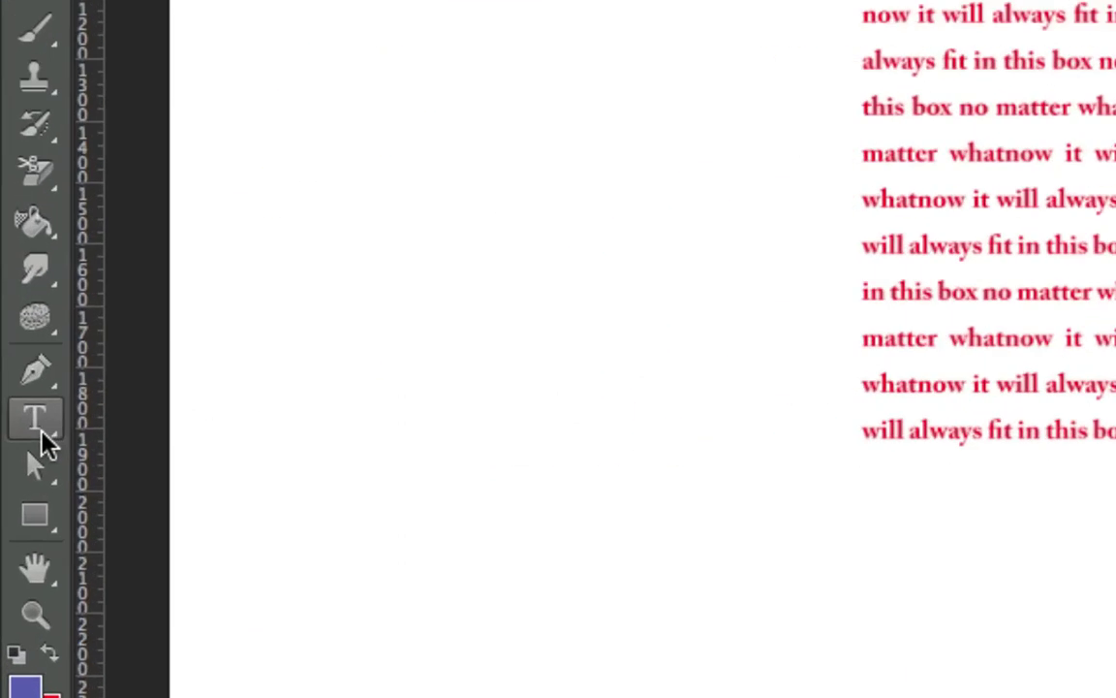
# Add the text "This is vertical" with the Vertical Type tool in the empty area beside the paragraph
pyautogui.click(17, 449)
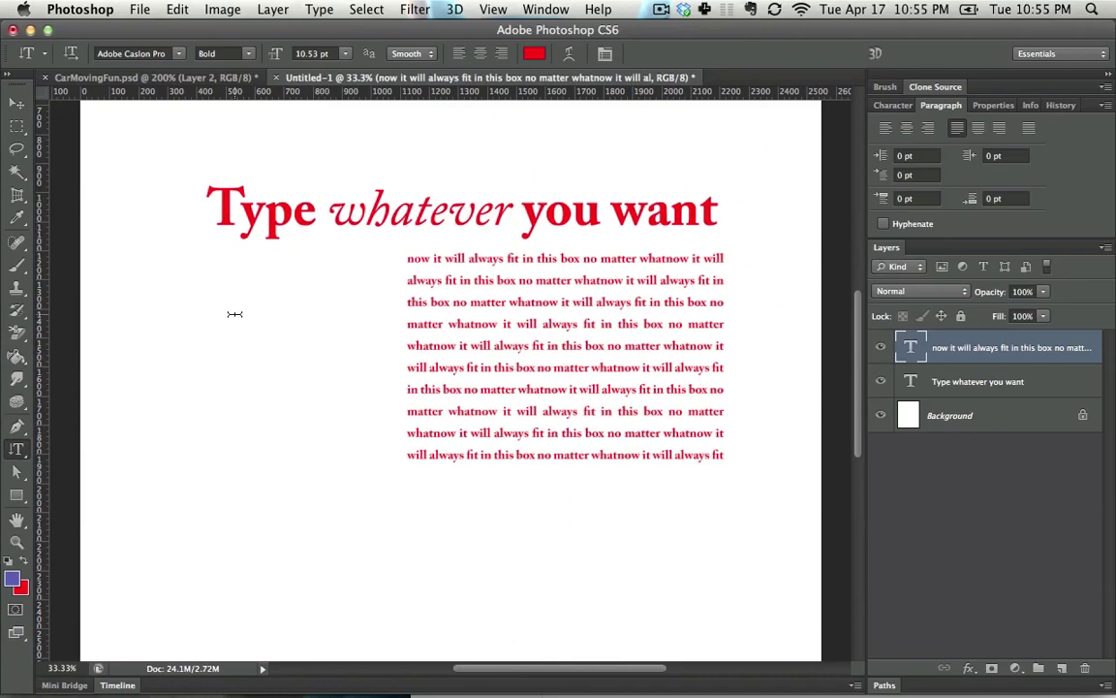
pyautogui.click(232, 316)
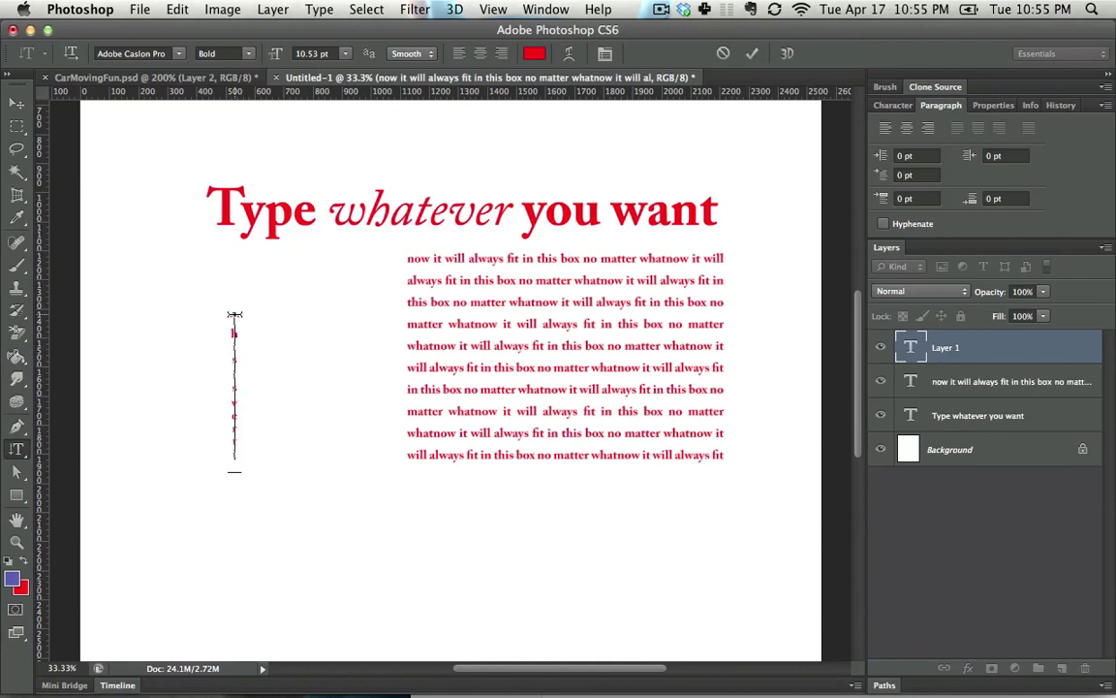
pyautogui.hotkey('ctrl', 'Return')
# Enlarge the vertical text to about 160% and move it up to the left of the headline
pyautogui.hotkey('ctrl', 't')
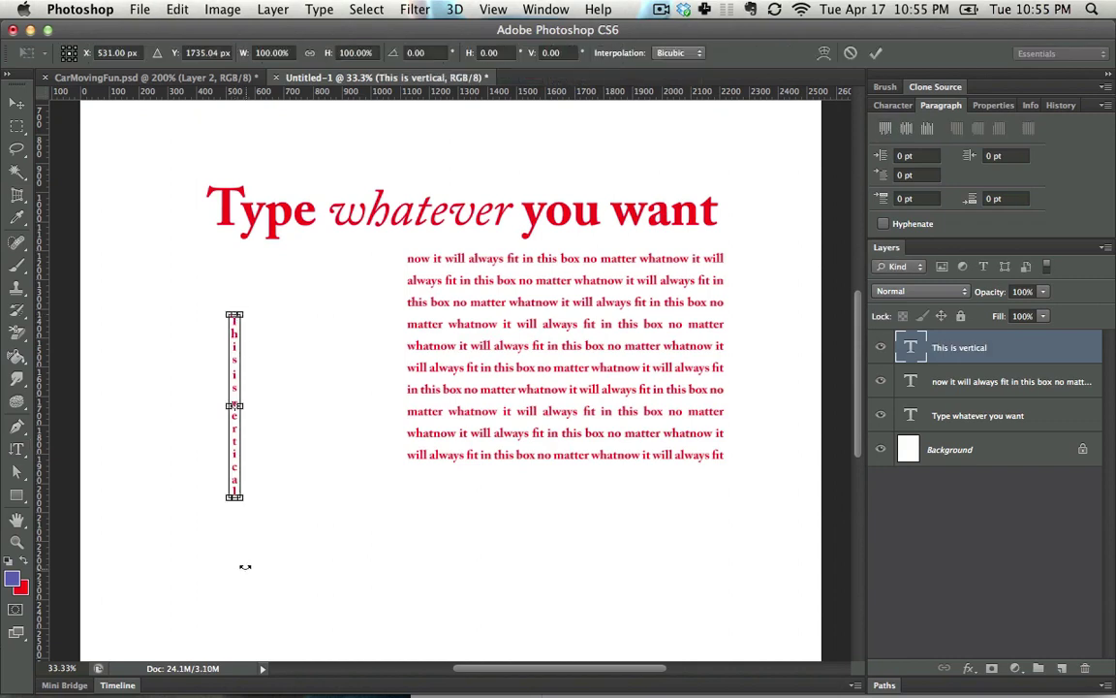
pyautogui.moveTo(241, 498); pyautogui.dragTo(341, 602)
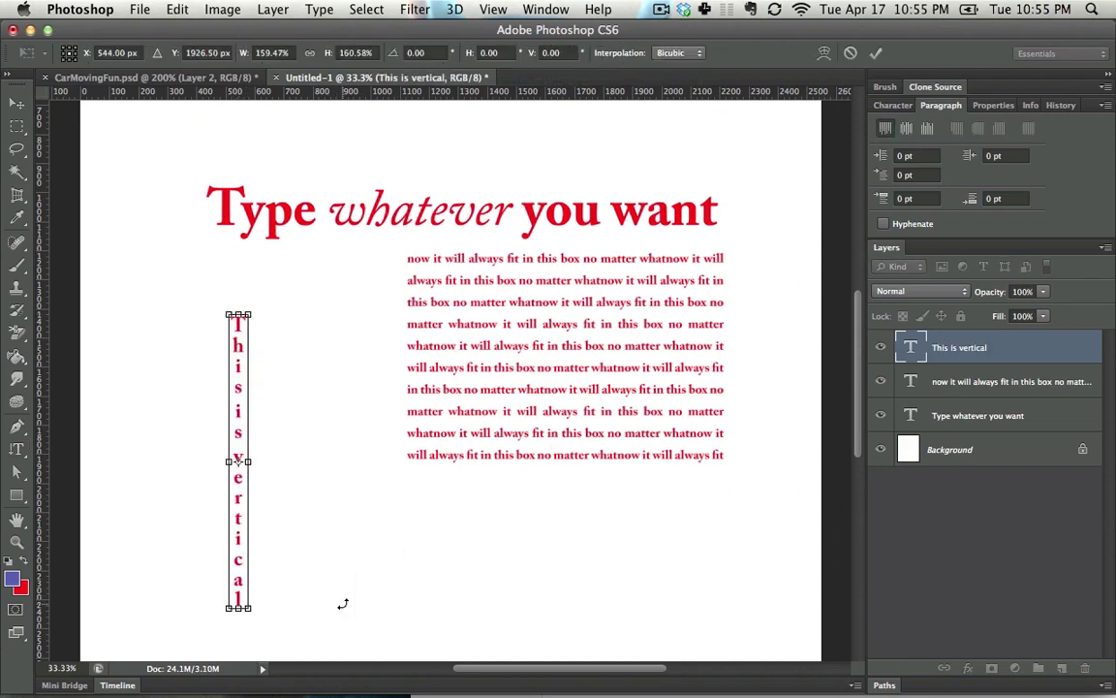
pyautogui.press('Return')
pyautogui.click(17, 102)
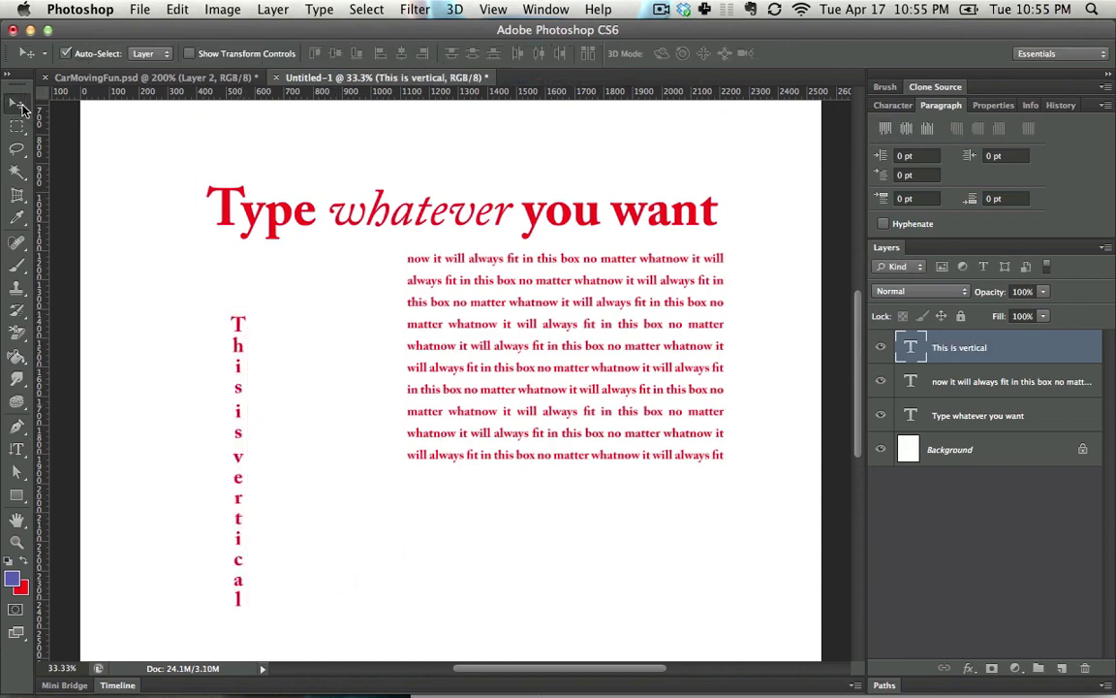
pyautogui.moveTo(235, 326); pyautogui.dragTo(145, 175)
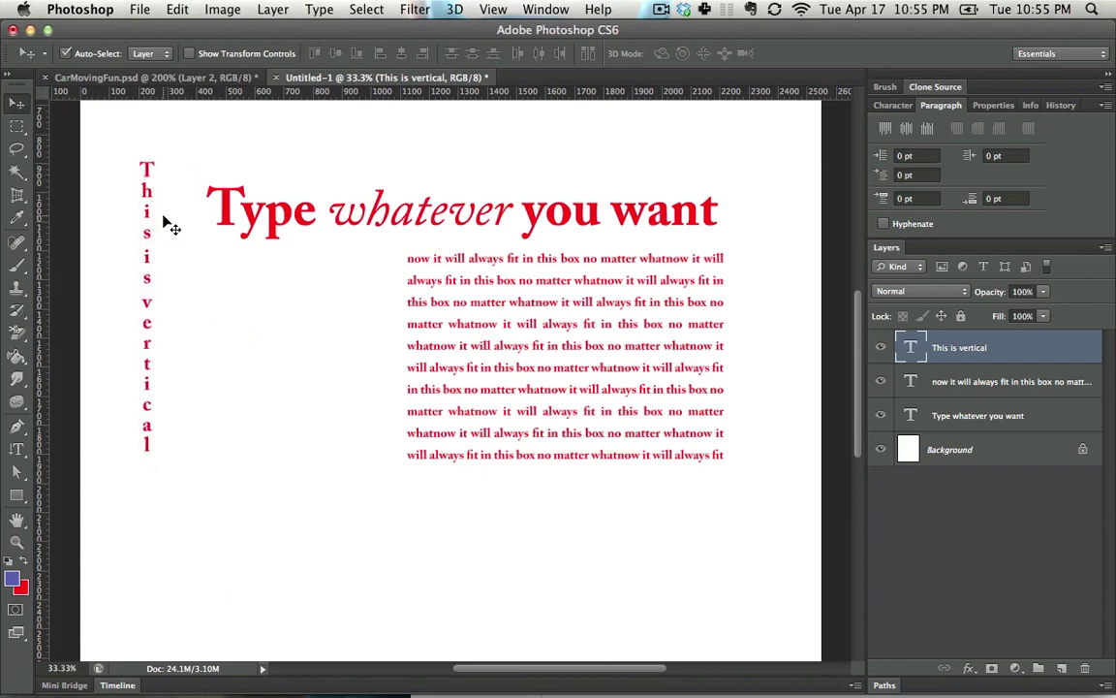
# Create a selection shaped like "Here is selection from text" below the vertical text with the Horizontal Type Mask tool
pyautogui.click(20, 449)
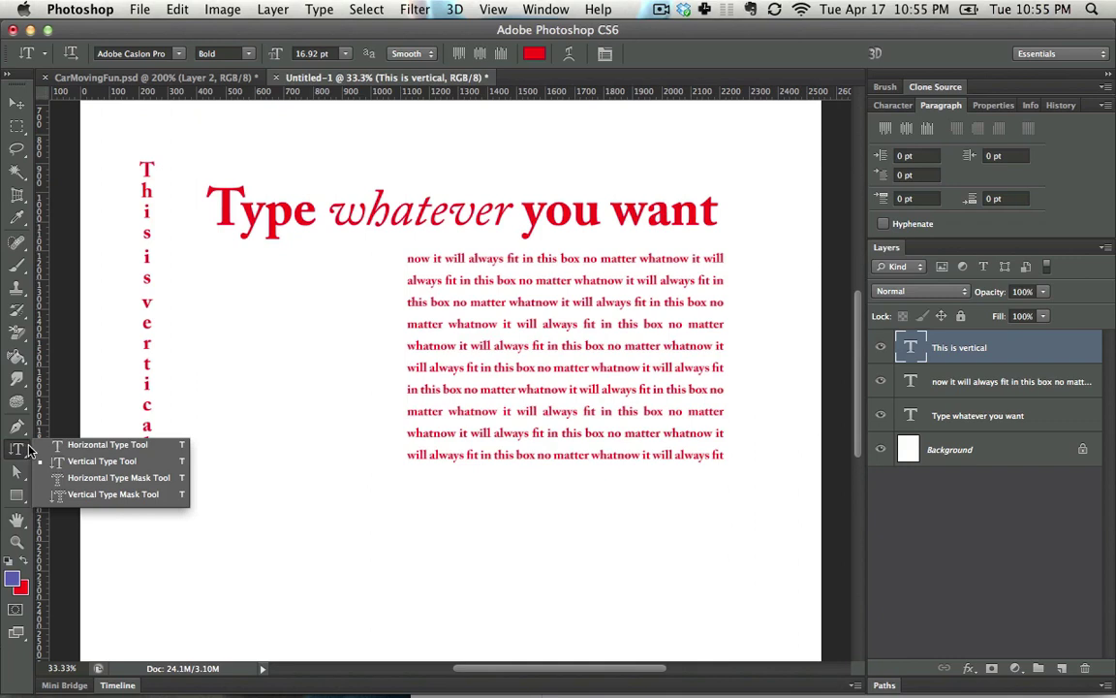
pyautogui.click(109, 478)
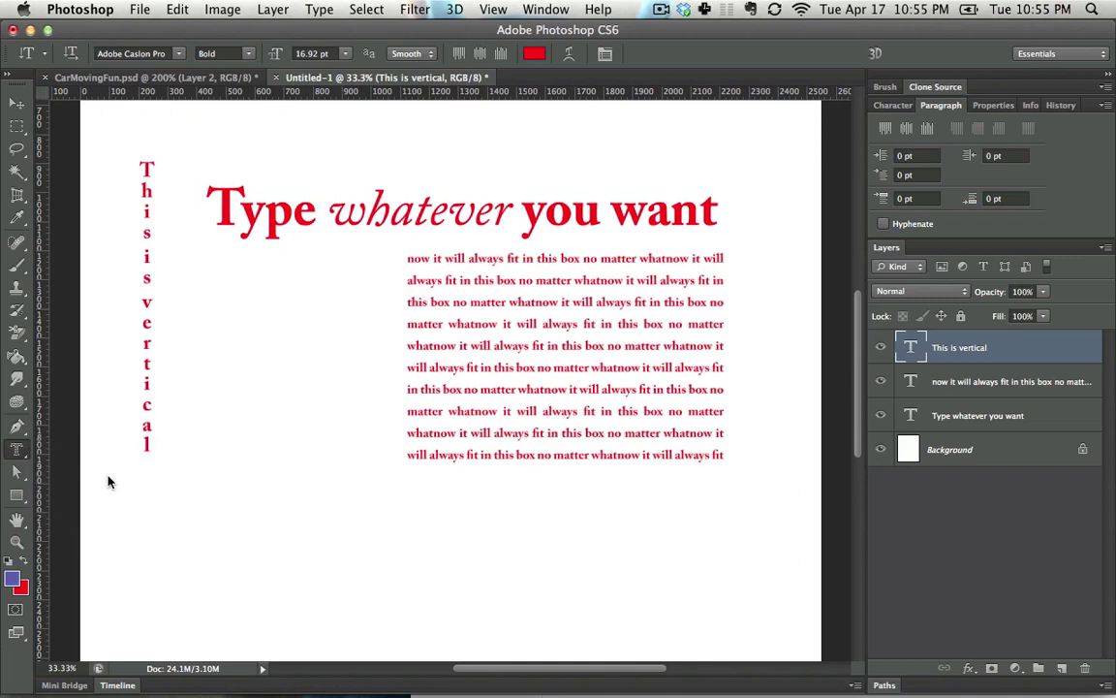
pyautogui.click(213, 490)
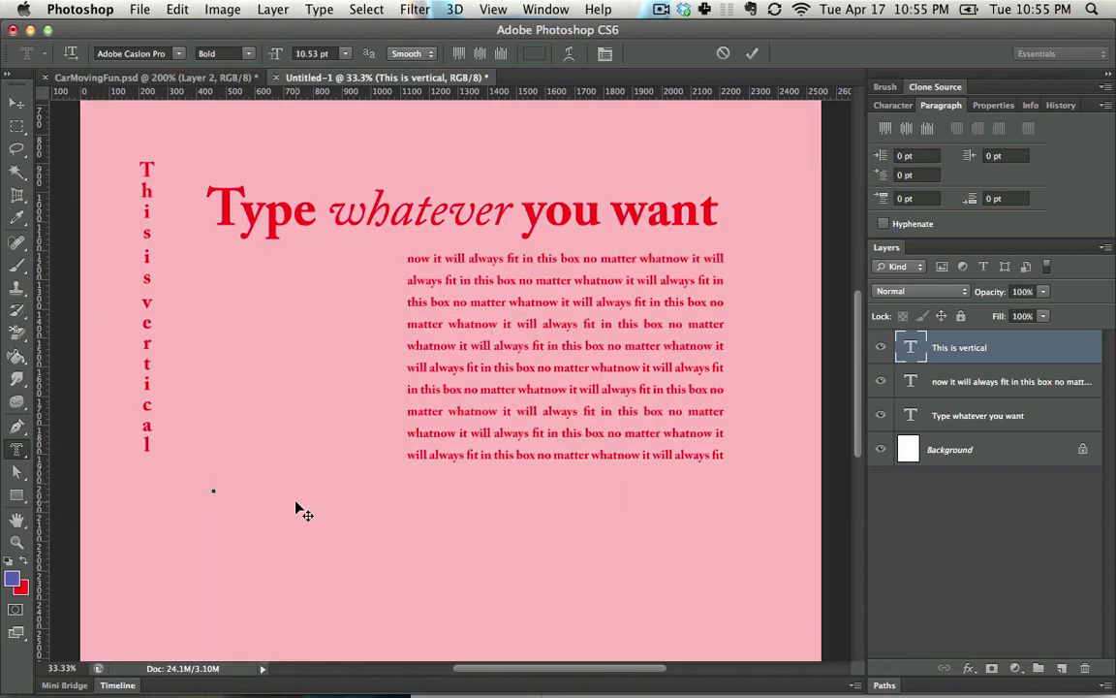
pyautogui.write('Here is selection from text')
pyautogui.press('super+Return')
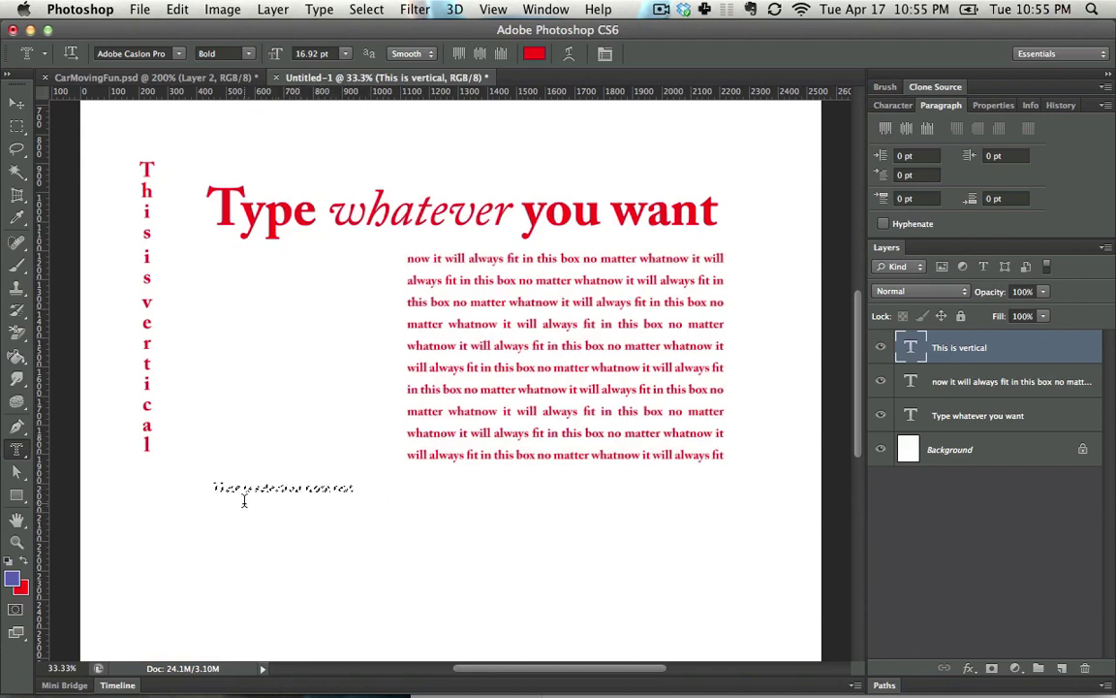
# Clear the text-shaped selection from the canvas
pyautogui.click(19, 453)
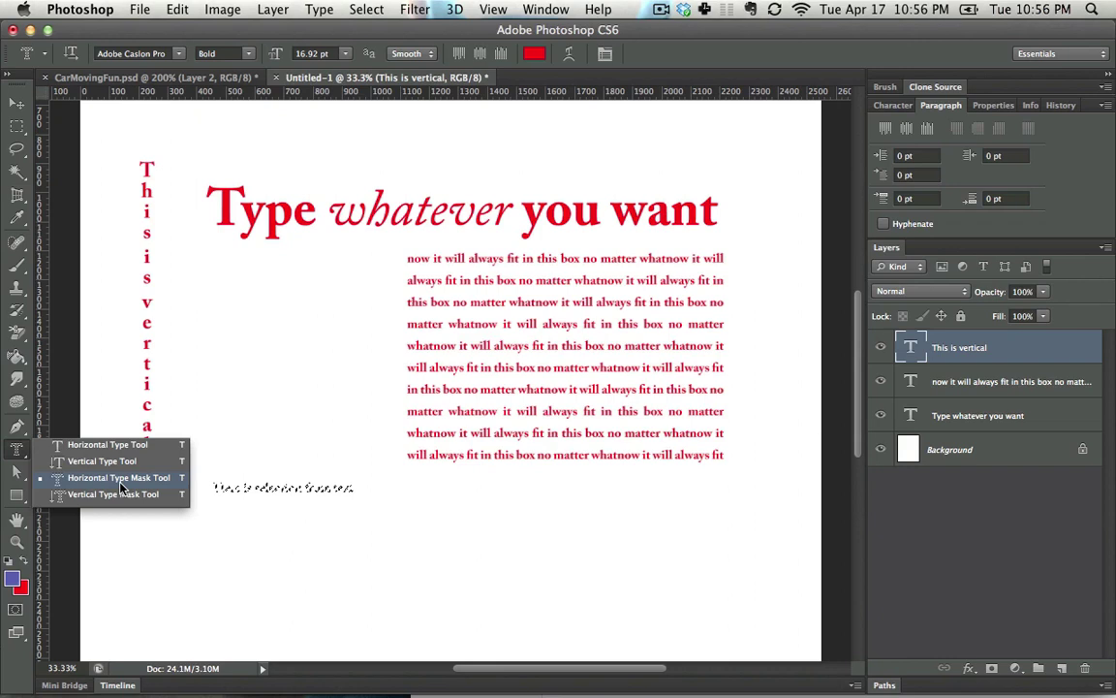
pyautogui.click(14, 450)
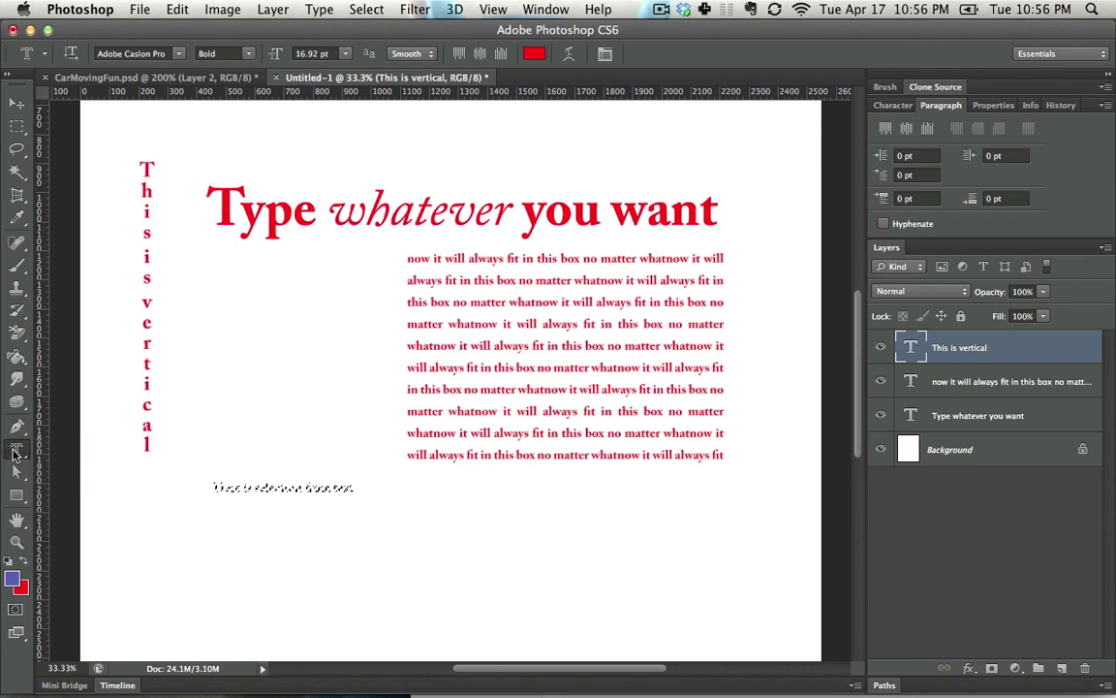
pyautogui.click(16, 452)
pyautogui.click(9, 449)
pyautogui.press('super+d')
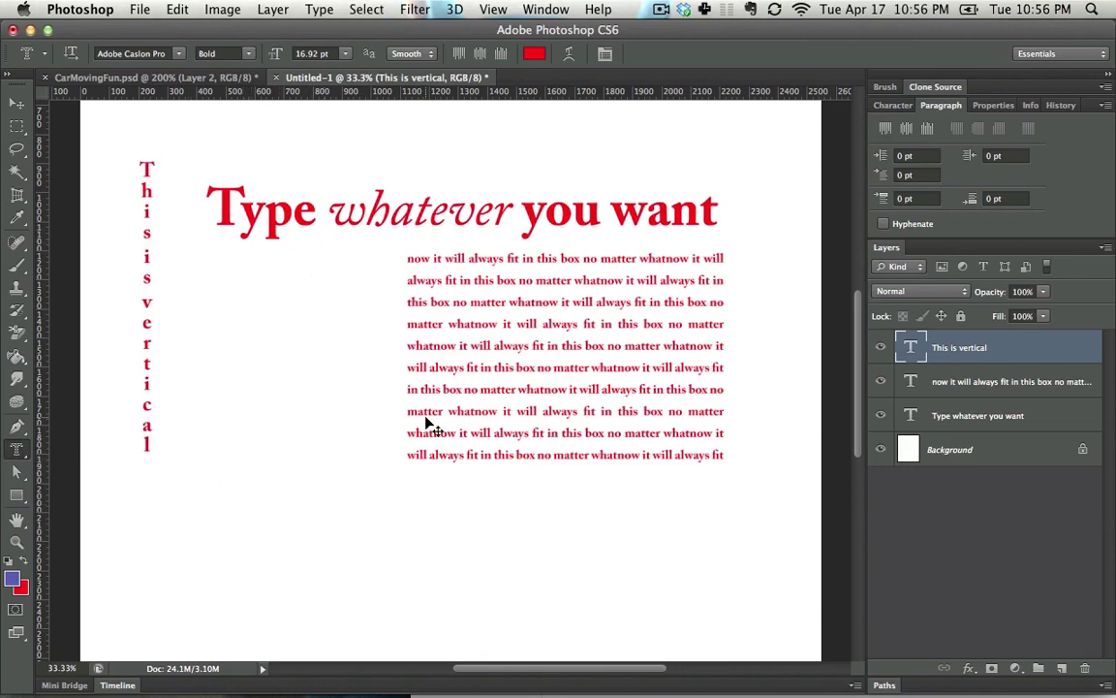
# Load the letter shapes of the "Type whatever you want" layer as a selection
pyautogui.click(911, 419)
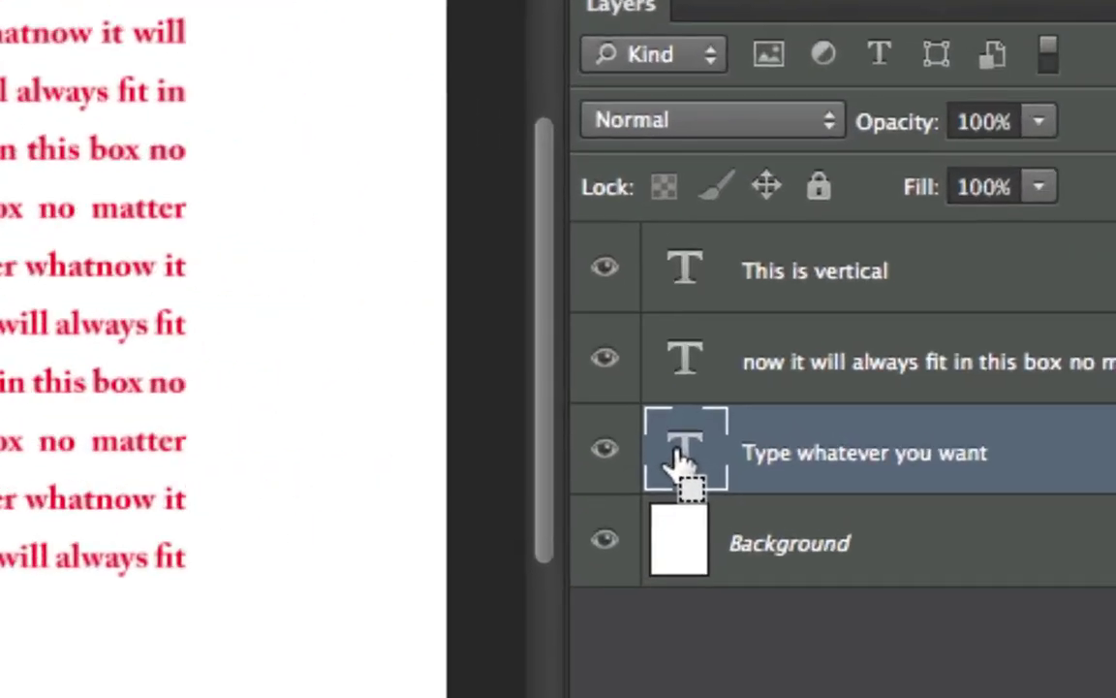
pyautogui.moveTo(678, 458); pyautogui.dragTo(690, 468)
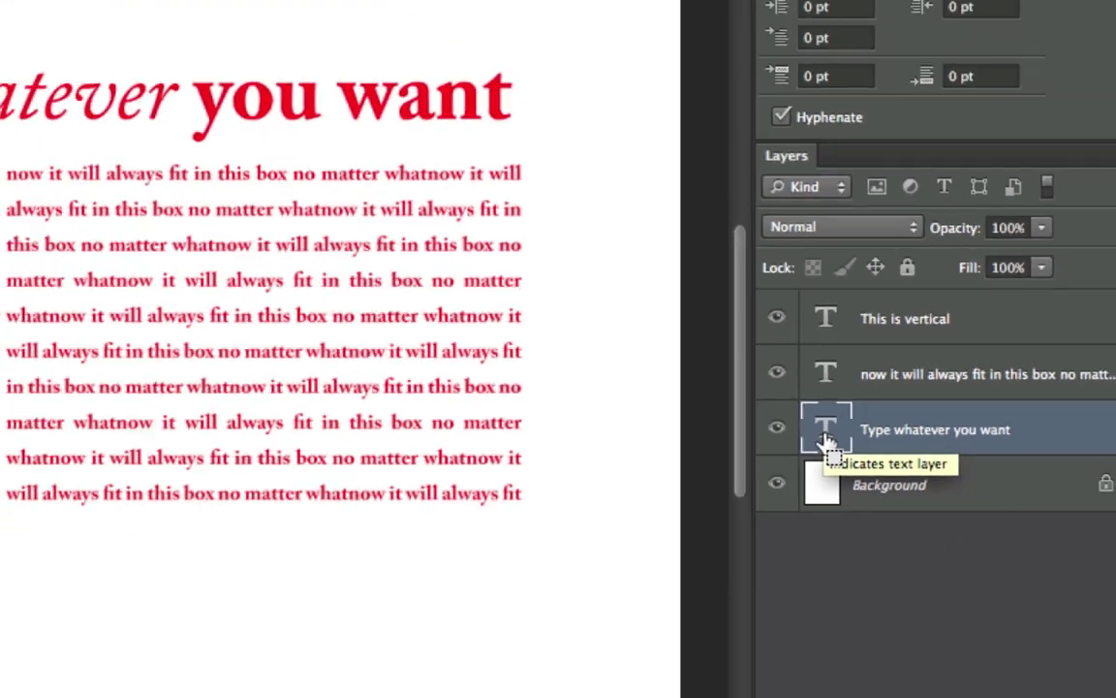
pyautogui.keyDown('super'); pyautogui.click(683, 468); pyautogui.keyUp('super')
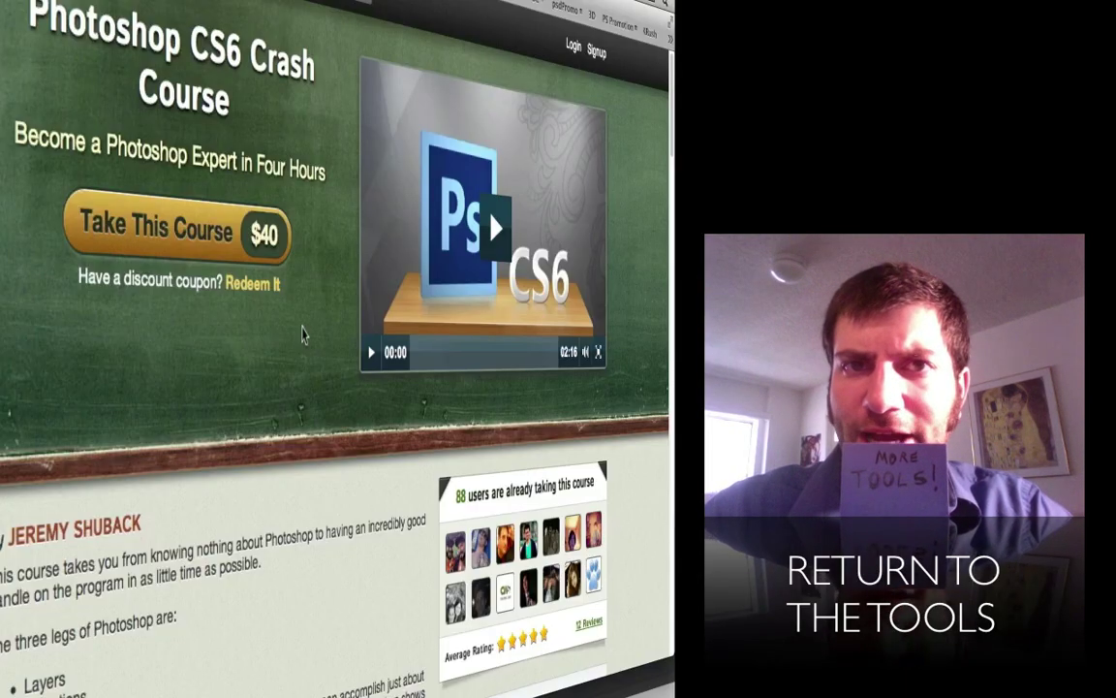
pyautogui.scroll(-1, 302, 335)
pyautogui.scroll(-5, 302, 335)
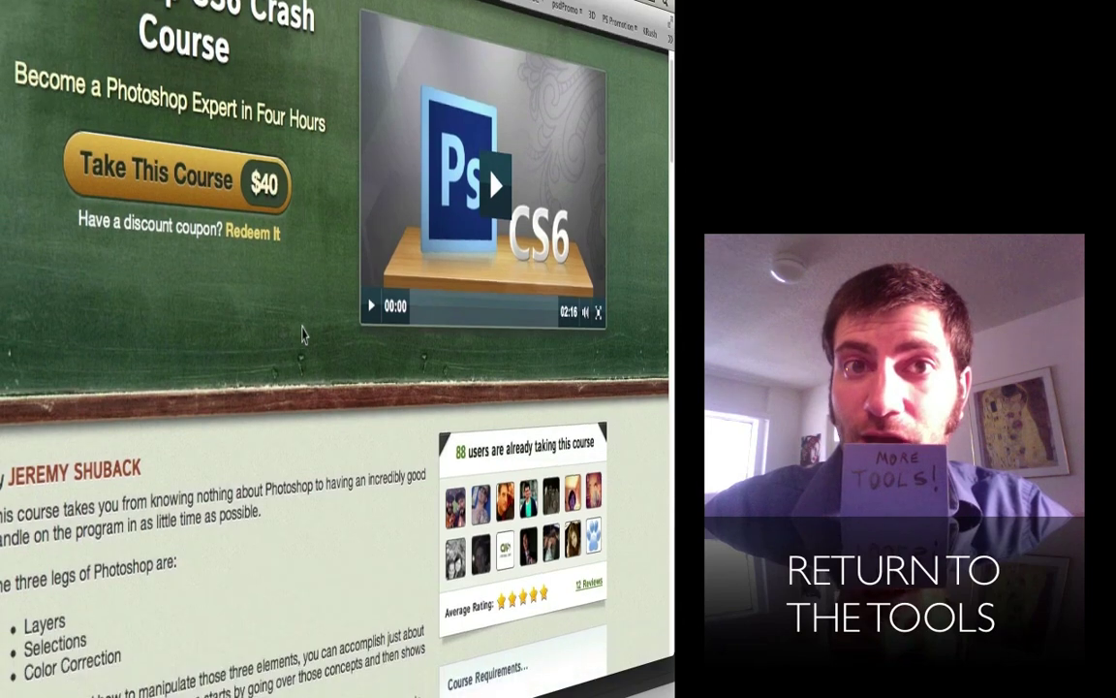
pyautogui.scroll(-5, 302, 334)
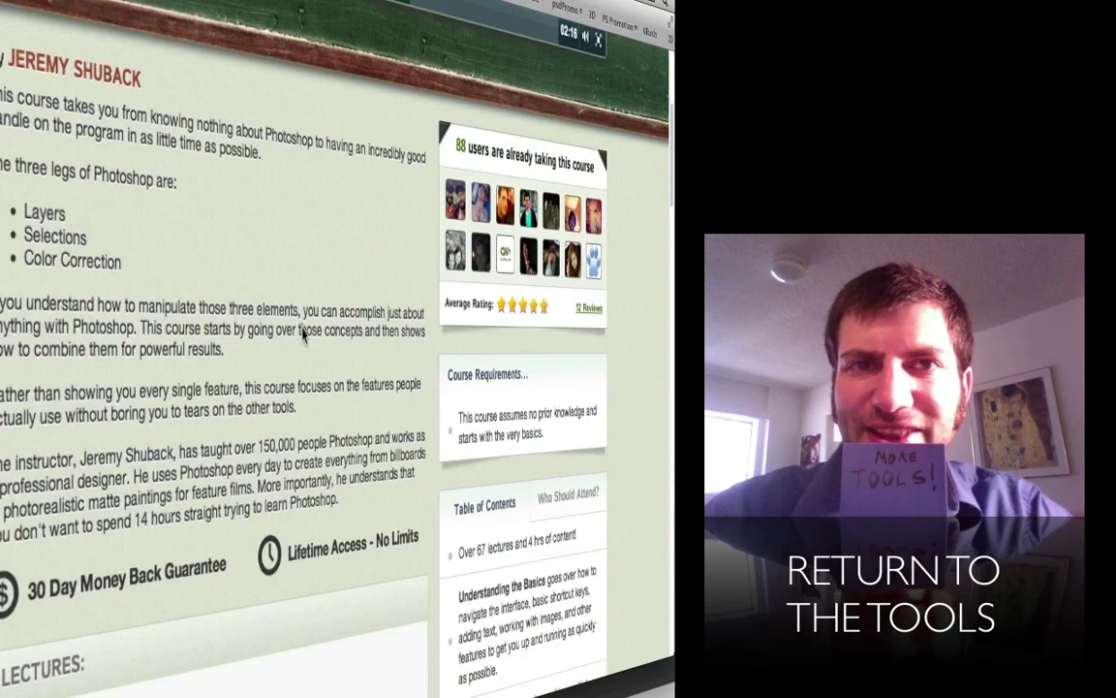
pyautogui.scroll(-2, 302, 334)
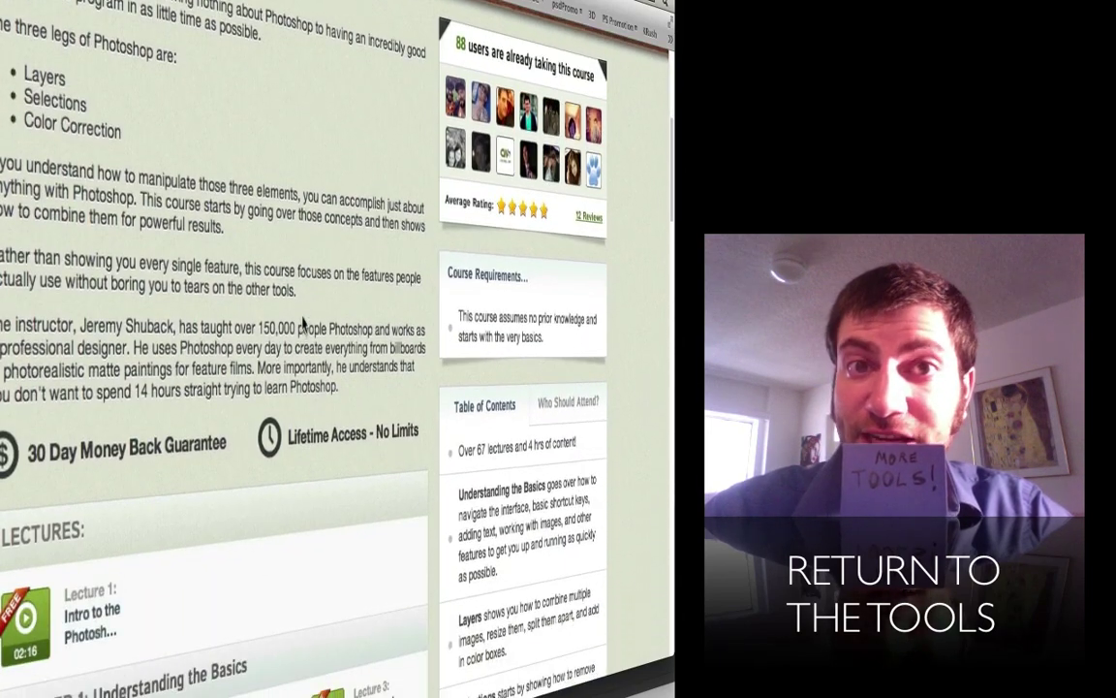